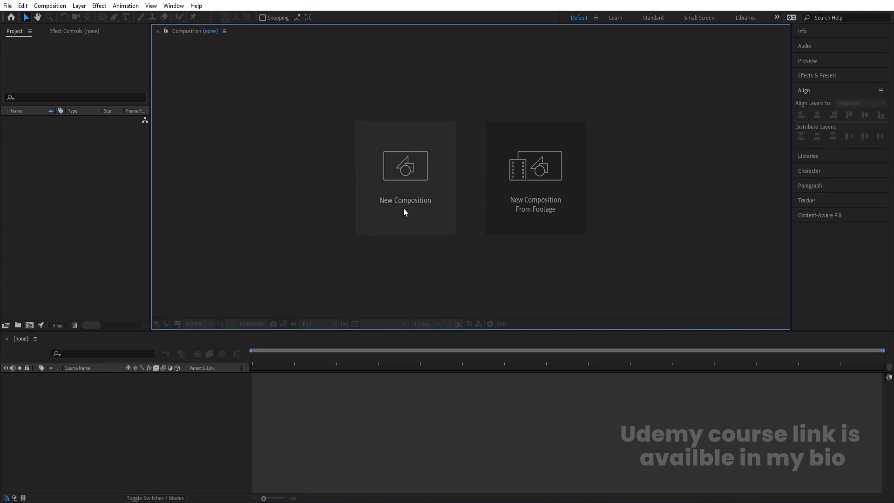
# Create a new composition from the home screen, bringing up Comp 1's settings.
pyautogui.click(407, 219)
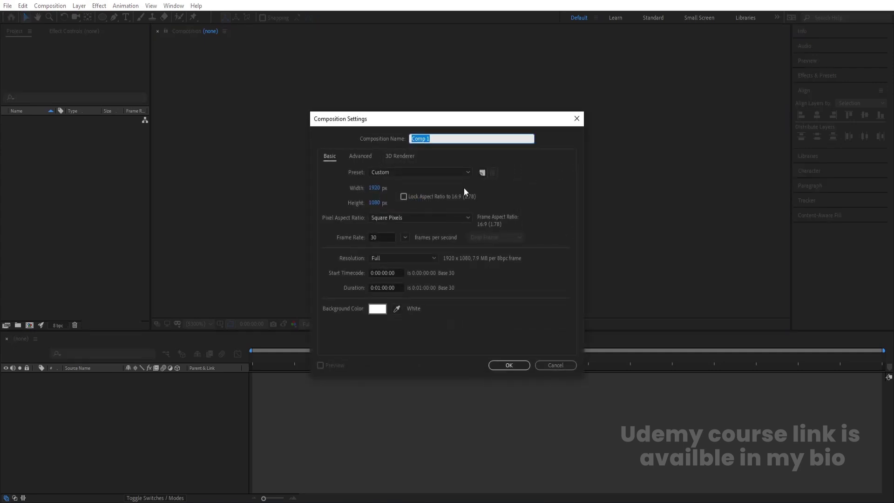
# Name the composition 'Main Animation', confirm it, and show Title/Action Safe guides.
pyautogui.write('Main Animation')
pyautogui.click(491, 366)
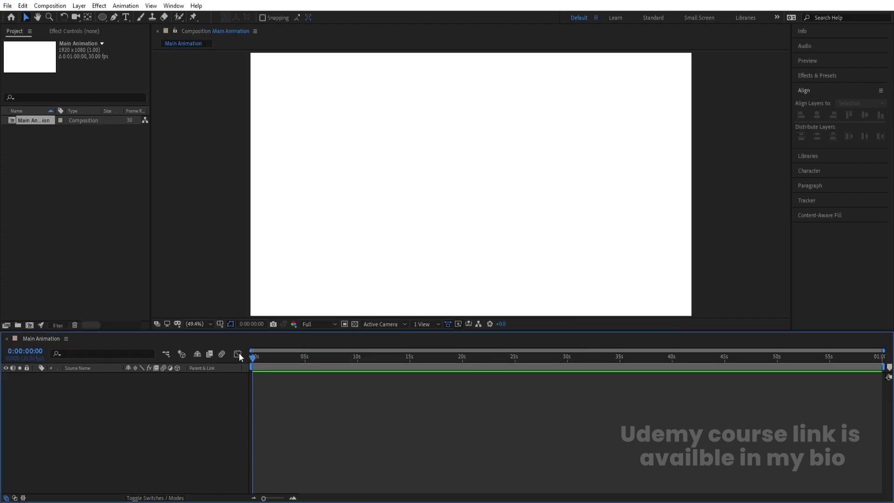
pyautogui.click(230, 326)
pyautogui.press('Num_Lock')
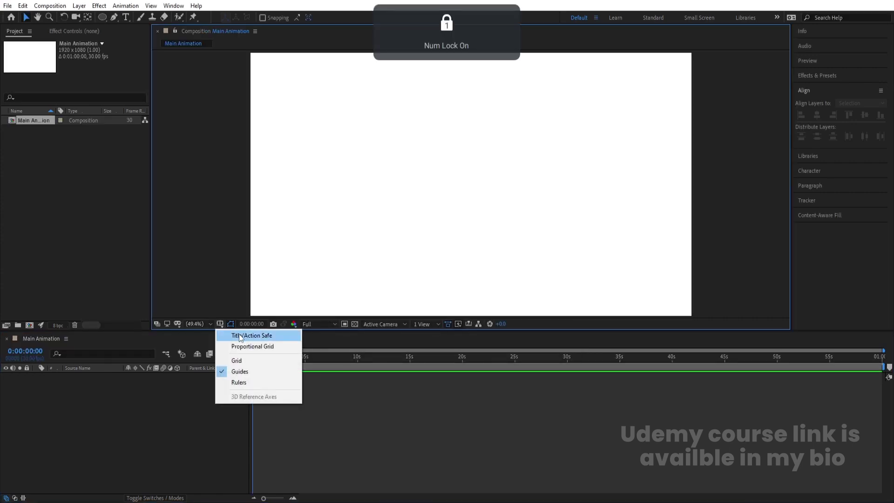
pyautogui.click(239, 334)
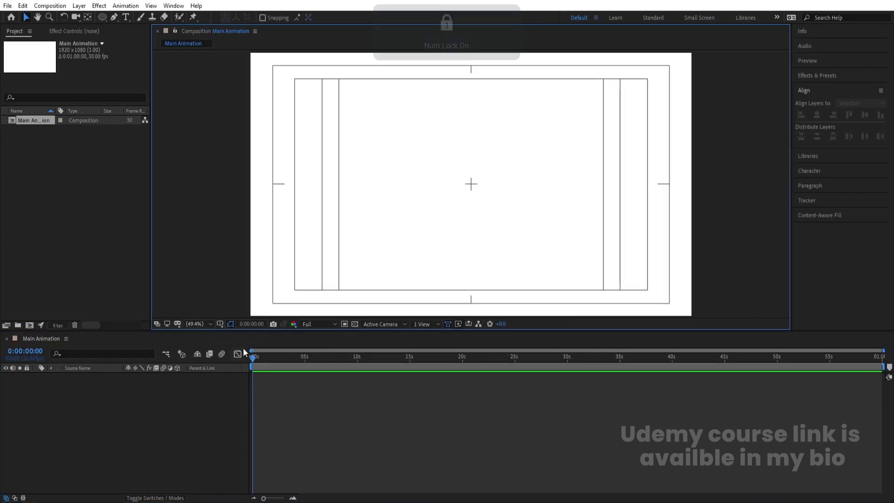
# Draw a circle near the centre using the Ellipse tool with no fill and a 20 px black stroke.
pyautogui.click(104, 17)
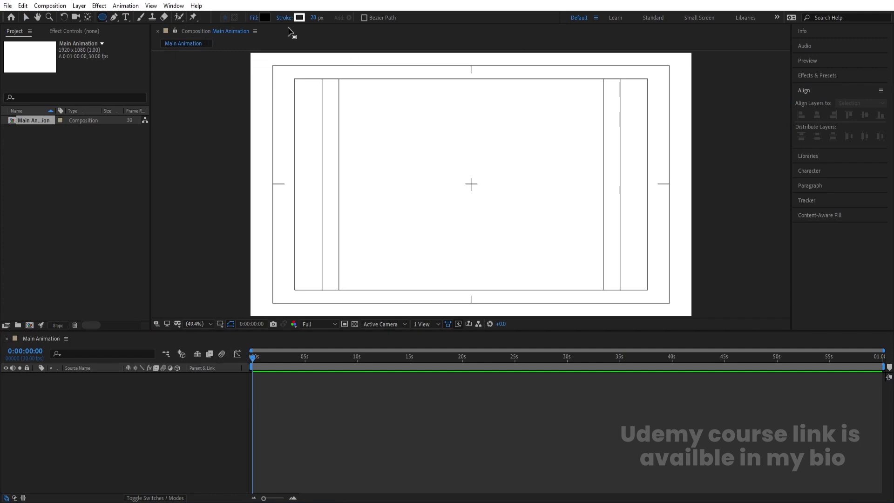
pyautogui.click(255, 18)
pyautogui.click(398, 224)
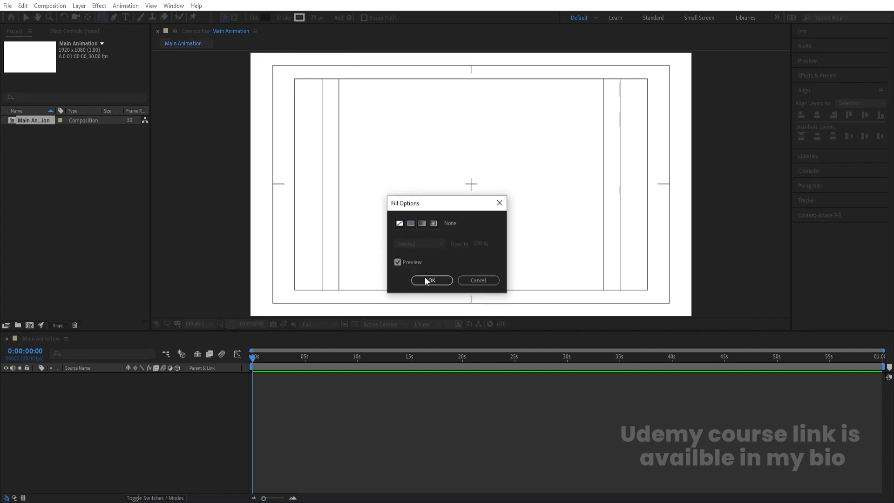
pyautogui.click(425, 280)
pyautogui.click(299, 18)
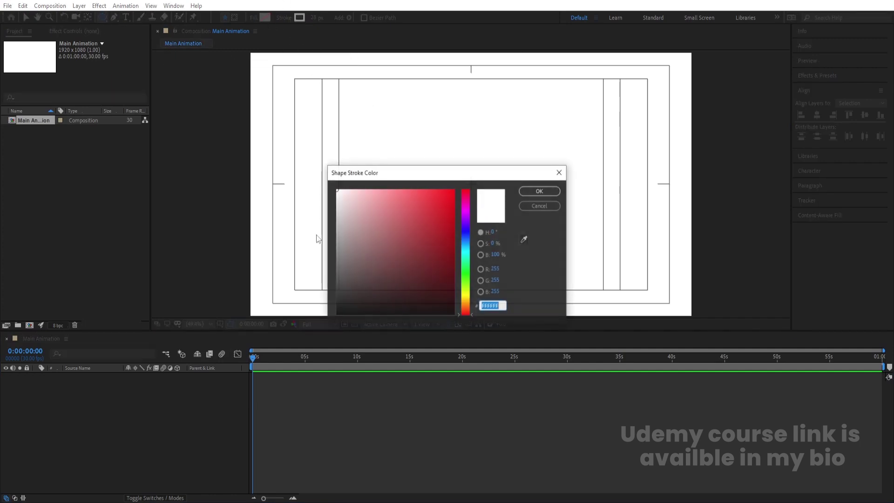
pyautogui.moveTo(339, 257); pyautogui.dragTo(318, 328)
pyautogui.press('Return')
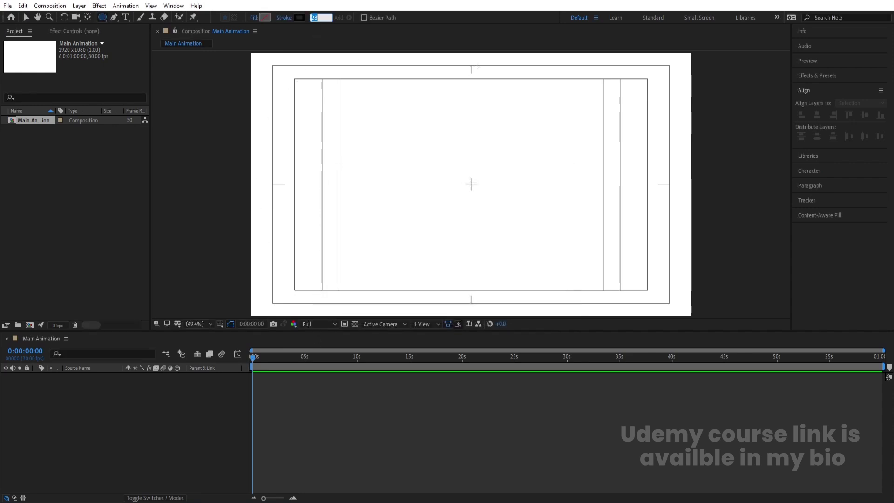
pyautogui.write('20')
pyautogui.press('Return')
pyautogui.moveTo(439, 135); pyautogui.dragTo(510, 210)
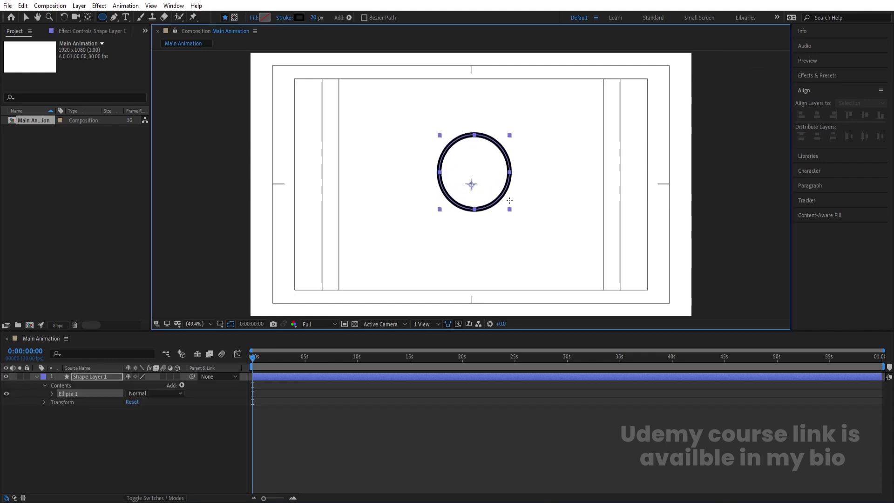
# Align the circle layer horizontally and vertically to the composition centre.
pyautogui.click(58, 407)
pyautogui.click(87, 378)
pyautogui.press('Return')
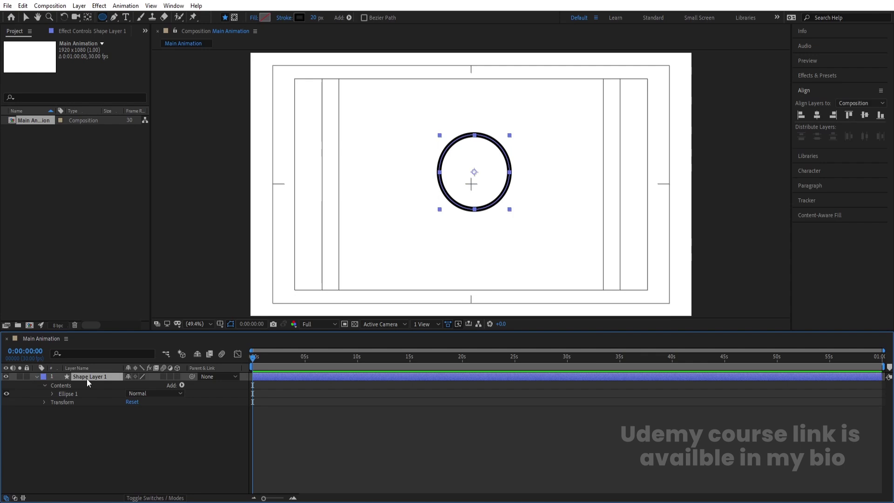
pyautogui.click(817, 115)
pyautogui.click(865, 115)
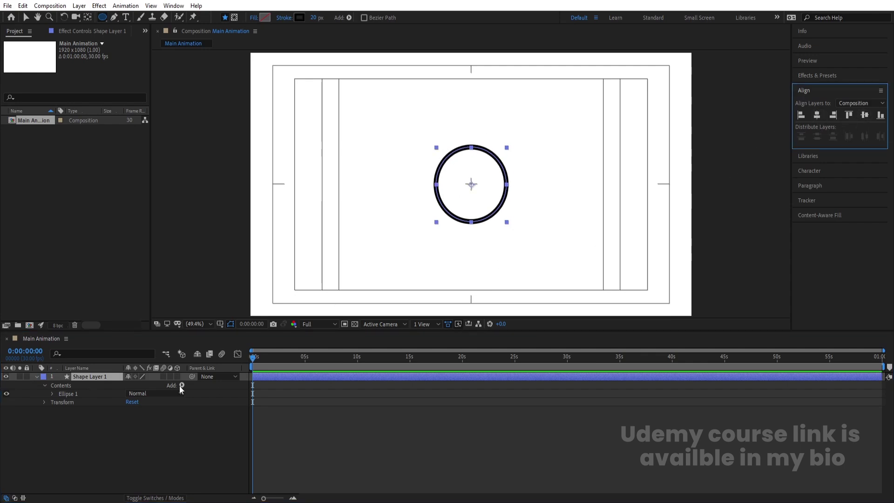
# Set the circle's stroke Line Cap to Round Cap.
pyautogui.click(51, 394)
pyautogui.click(59, 402)
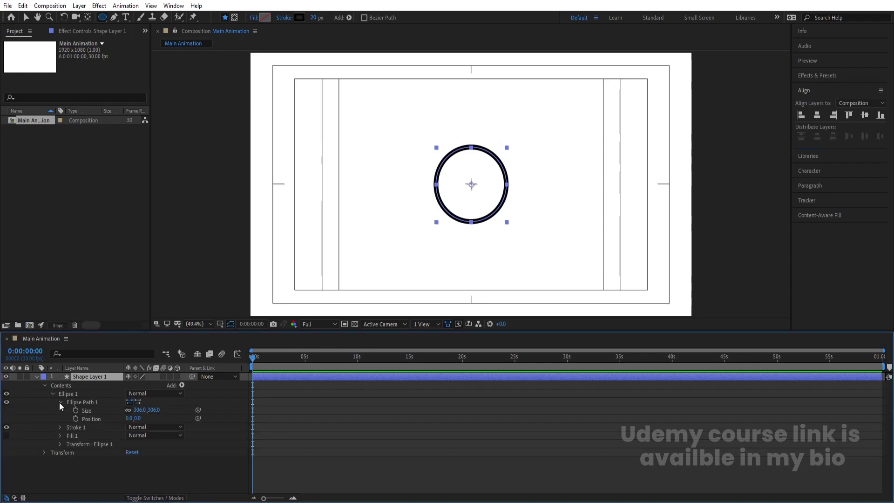
pyautogui.click(60, 427)
pyautogui.click(95, 463)
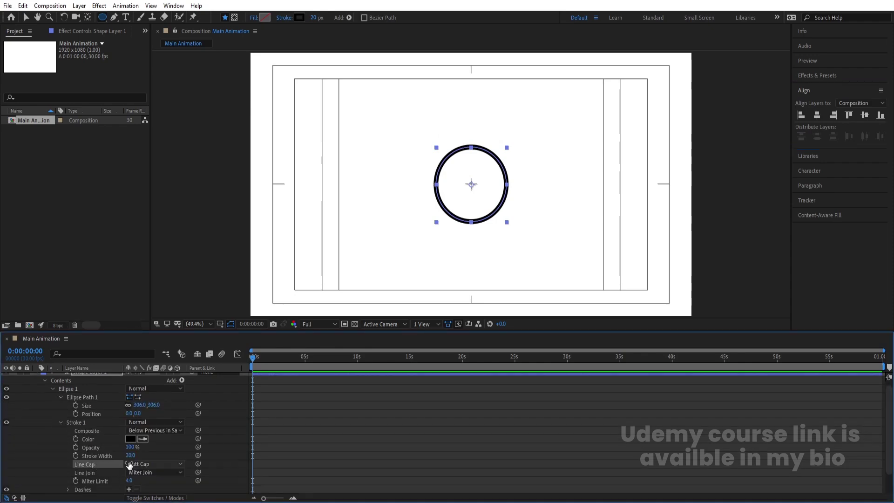
pyautogui.click(129, 465)
pyautogui.click(155, 442)
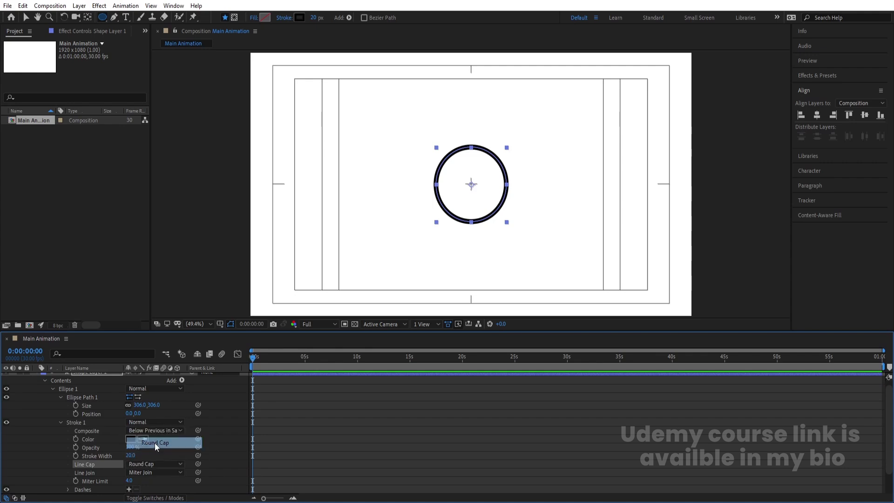
# Add Trim Paths with End 50% and Offset 90° to make a U-shaped half-arc.
pyautogui.click(182, 386)
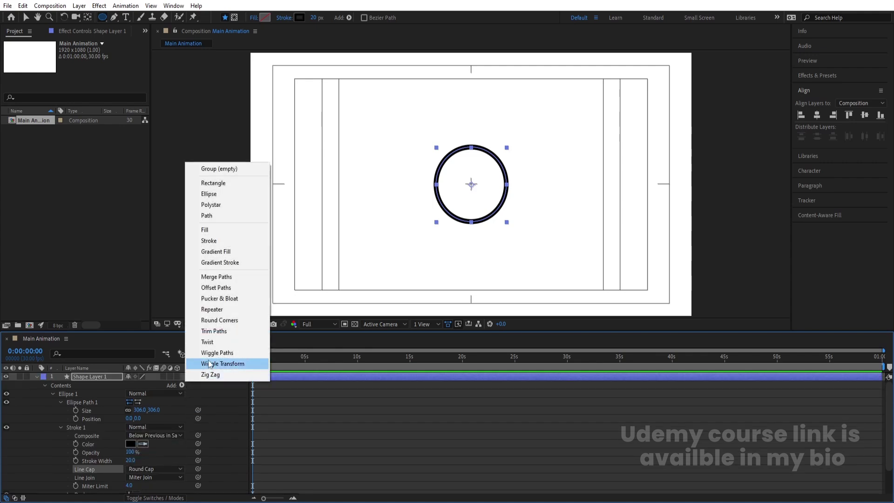
pyautogui.click(214, 331)
pyautogui.click(60, 428)
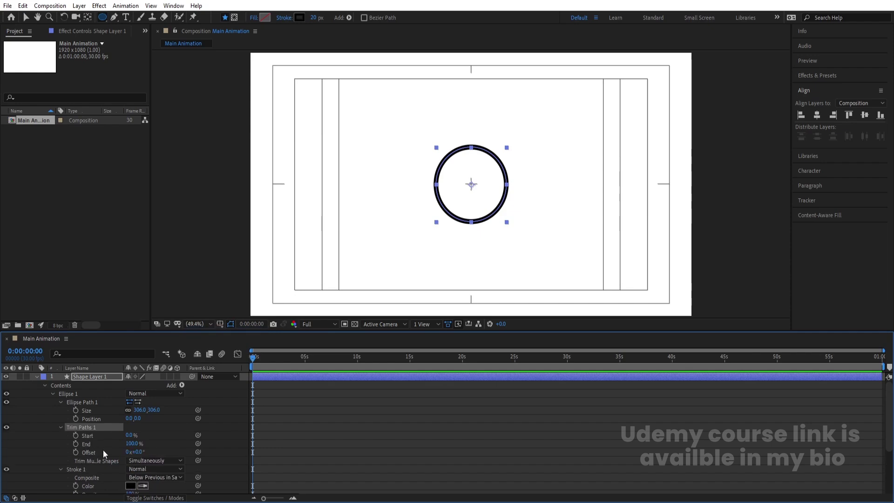
pyautogui.click(131, 444)
pyautogui.write('50')
pyautogui.press('Return')
pyautogui.moveTo(139, 452)
pyautogui.mouseDown()
pyautogui.moveTo(153, 454)
pyautogui.moveTo(142, 453)
pyautogui.mouseUp()
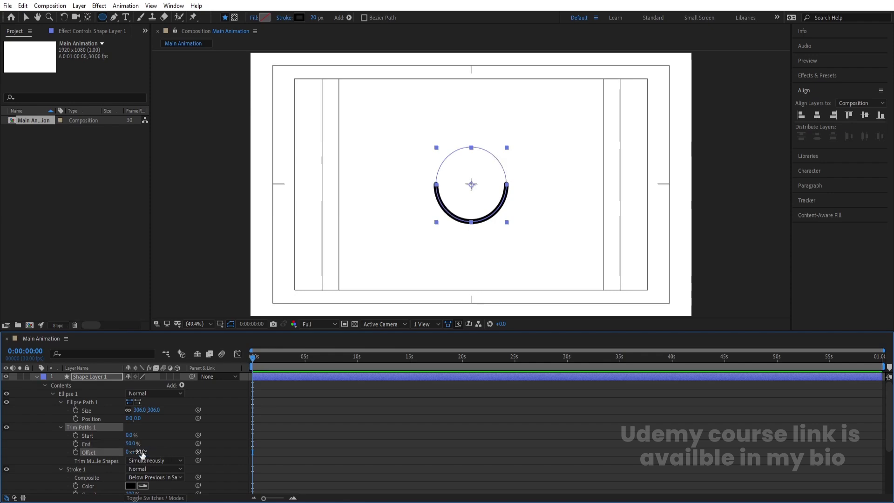
pyautogui.click(290, 416)
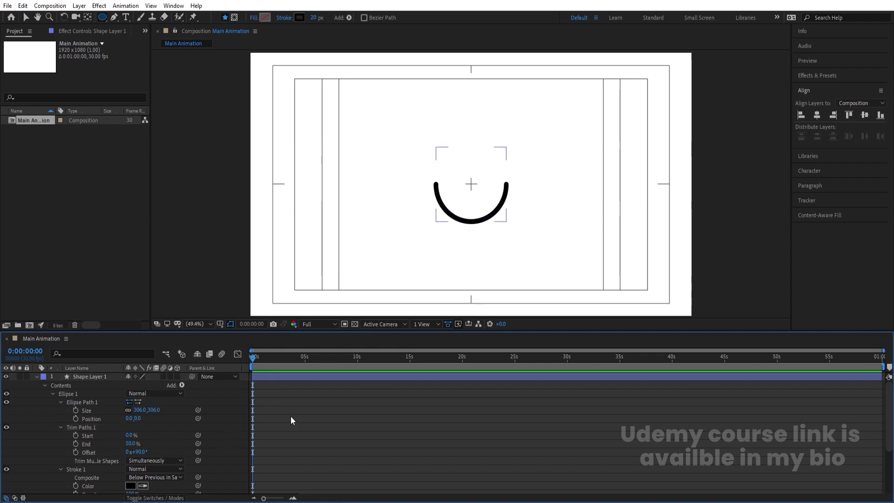
# Draw a small ball above the arc using the Ellipse tool with no stroke and black fill.
pyautogui.click(36, 377)
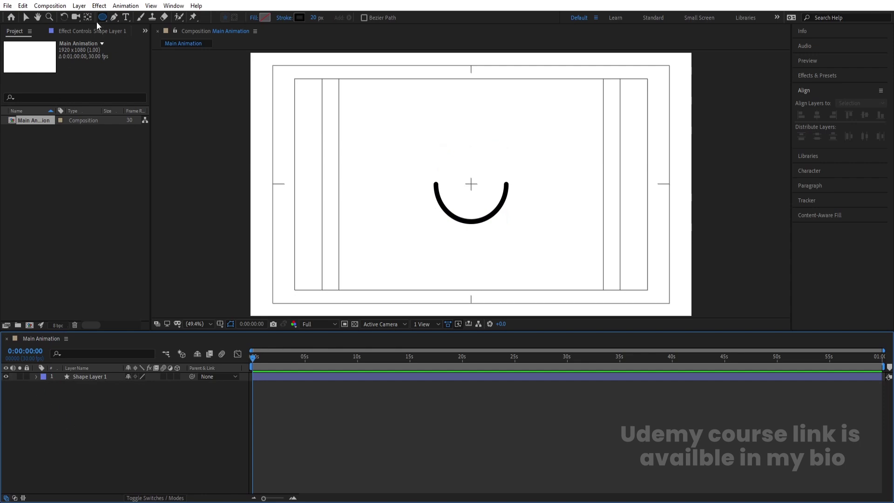
pyautogui.moveTo(104, 19); pyautogui.dragTo(136, 39)
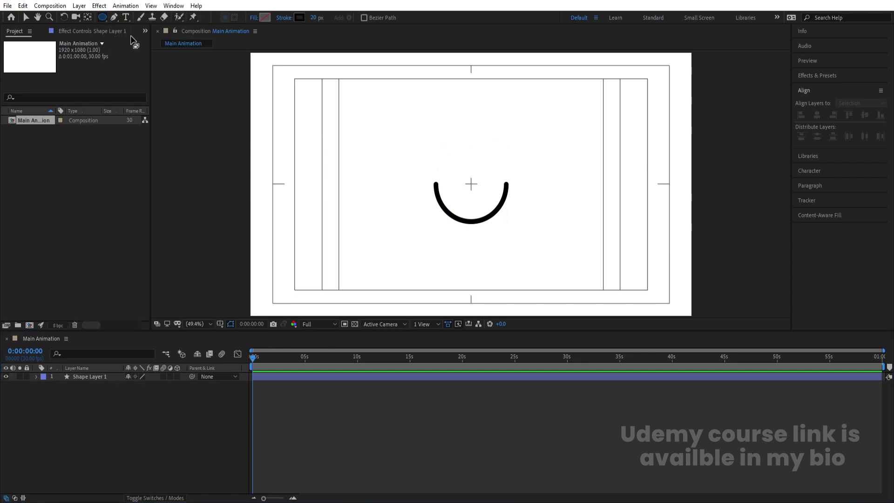
pyautogui.click(284, 18)
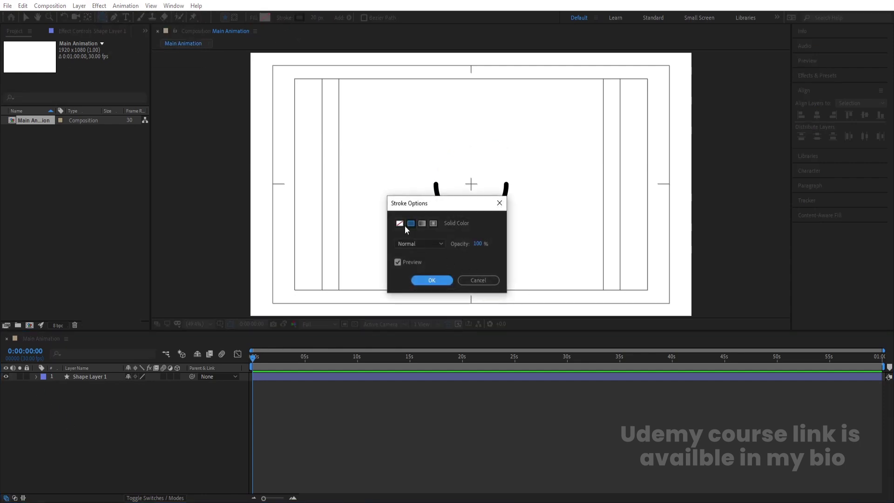
pyautogui.click(432, 280)
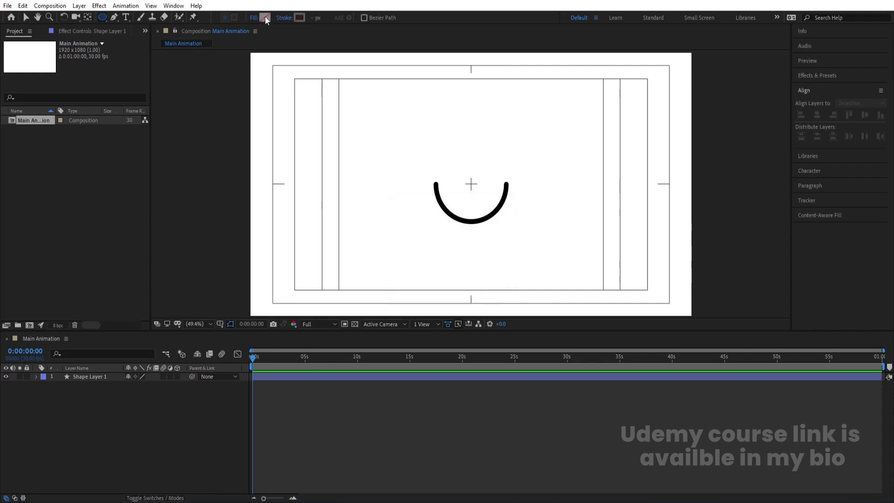
pyautogui.click(266, 18)
pyautogui.click(357, 267)
pyautogui.click(518, 192)
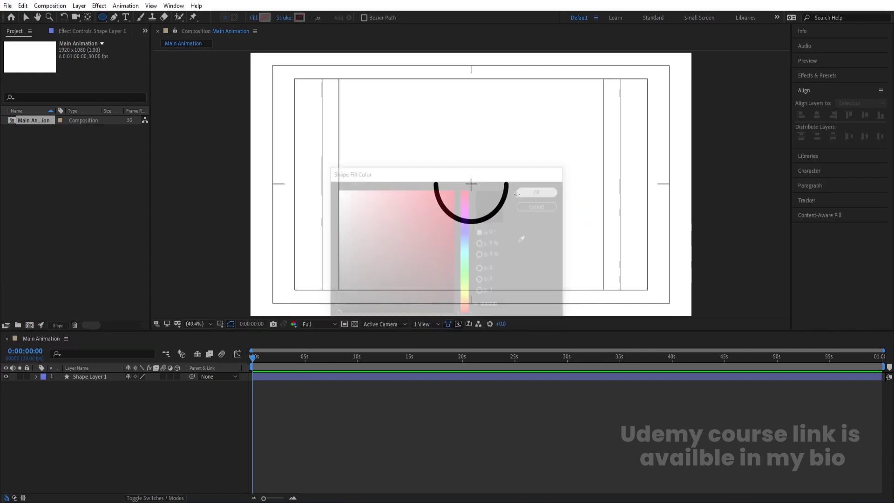
pyautogui.scroll(2, 482, 222)
pyautogui.moveTo(445, 130); pyautogui.dragTo(465, 150)
# Centre the ball's anchor point and align the ball to the composition centre.
pyautogui.click(55, 457)
pyautogui.click(94, 379)
pyautogui.hotkey('ctrl', 'alt', 'Home')
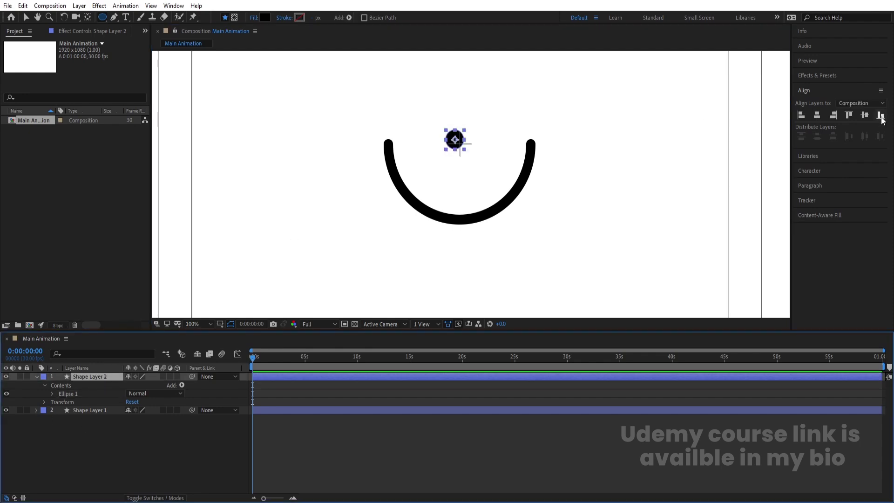
pyautogui.click(817, 116)
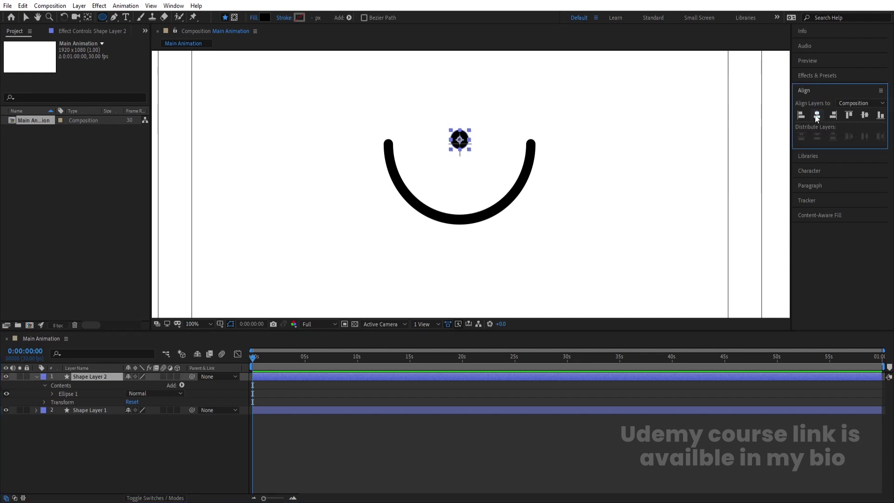
pyautogui.click(864, 116)
pyautogui.scroll(4, 470, 137)
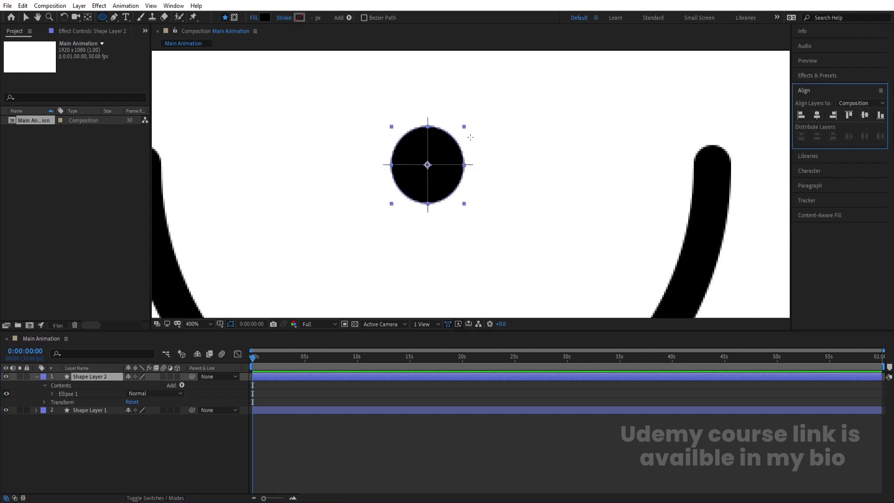
pyautogui.moveTo(345, 230); pyautogui.dragTo(410, 236)
pyautogui.press('v')
pyautogui.click(110, 378)
# Separate the ball's position into X and Y and move it onto the arc's left tip.
pyautogui.press('p')
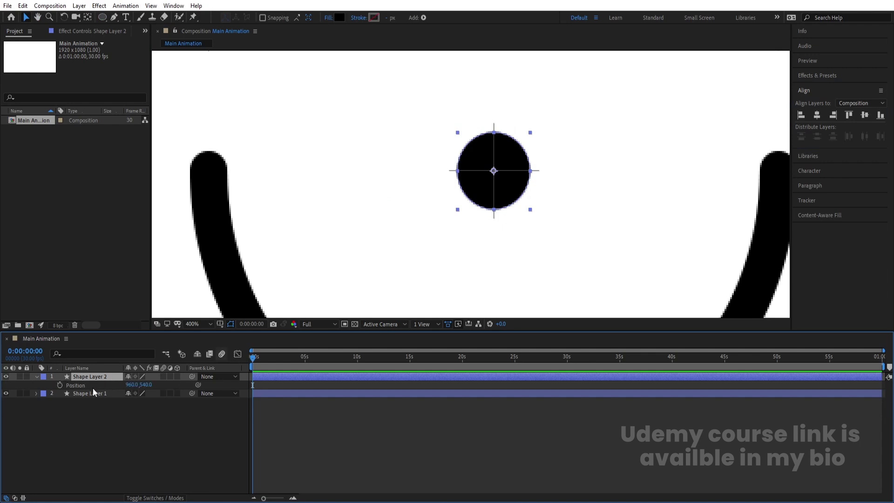
pyautogui.rightClick(93, 387)
pyautogui.click(131, 286)
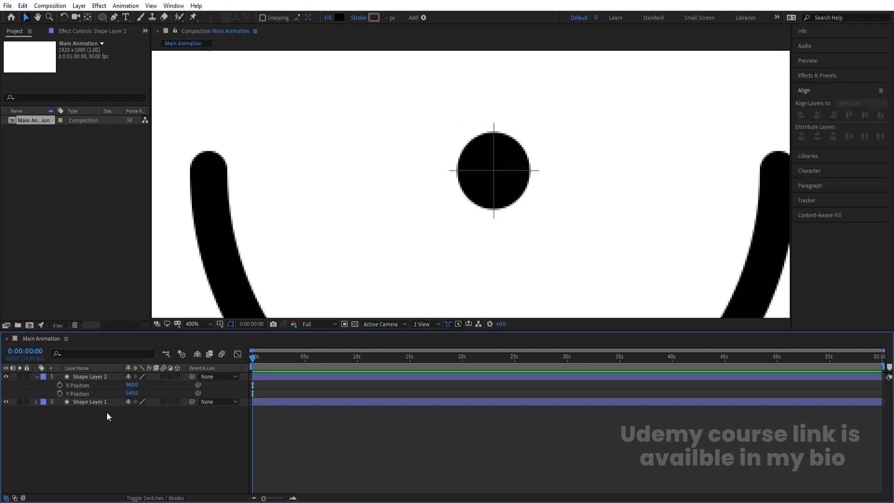
pyautogui.moveTo(500, 181); pyautogui.dragTo(254, 191)
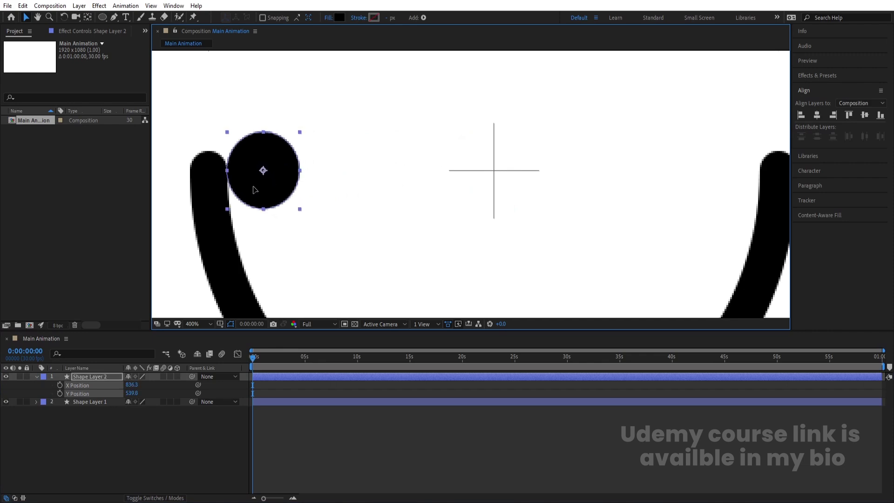
# Add a new Null Object layer, Null 1, to the composition.
pyautogui.click(138, 415)
pyautogui.rightClick(138, 427)
pyautogui.moveTo(186, 321)
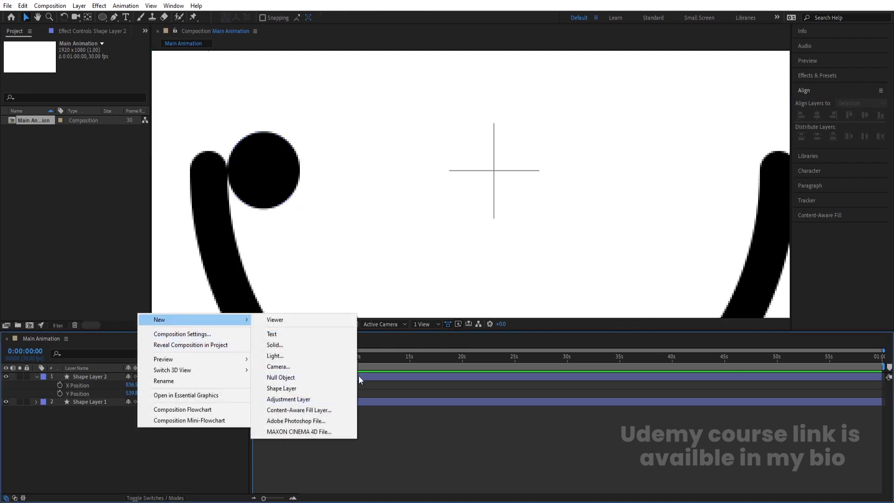
pyautogui.click(326, 376)
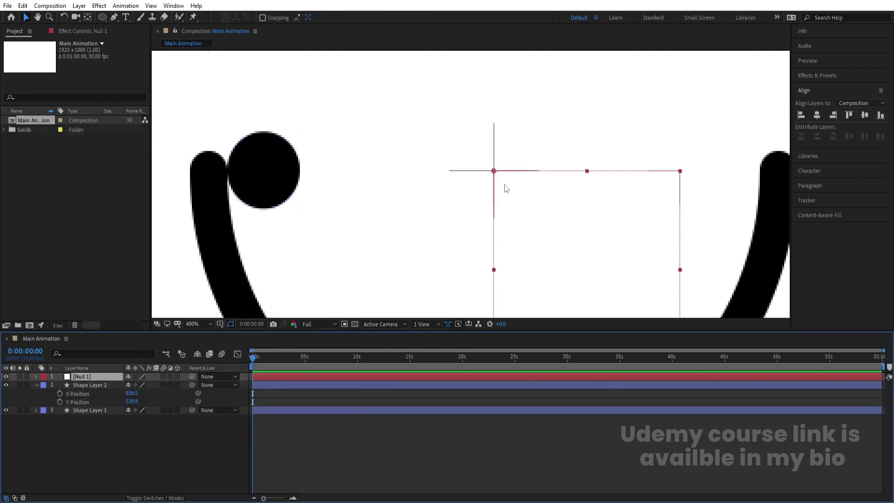
# Parent the ball layer to Null 1 and rename it 'ball'.
pyautogui.click(262, 205)
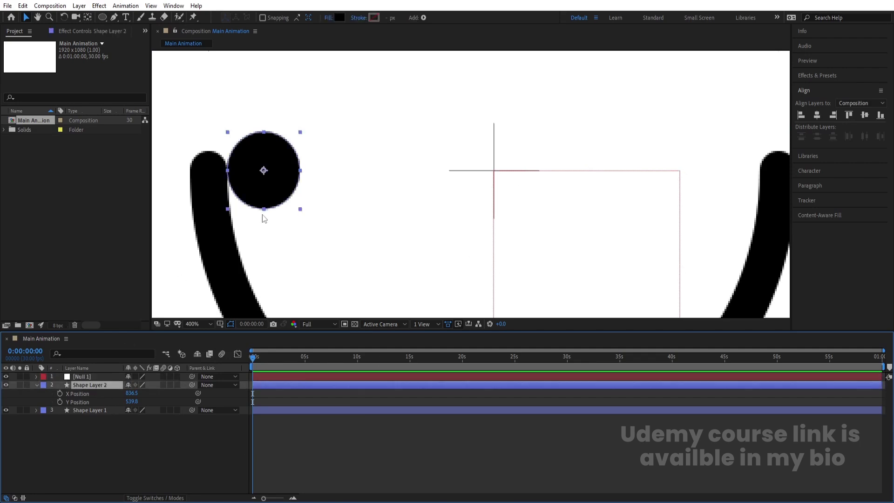
pyautogui.moveTo(191, 384); pyautogui.dragTo(89, 378)
pyautogui.press('Return')
pyautogui.write('ba')
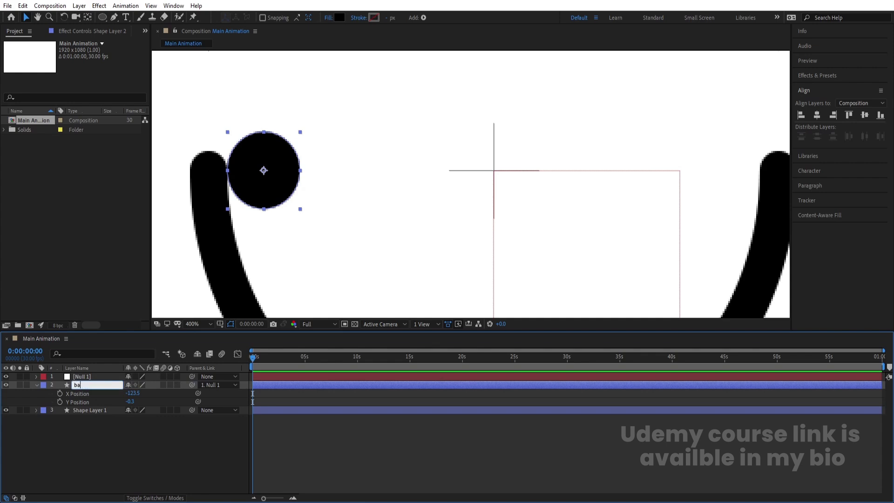
pyautogui.write('ll')
pyautogui.press('Return')
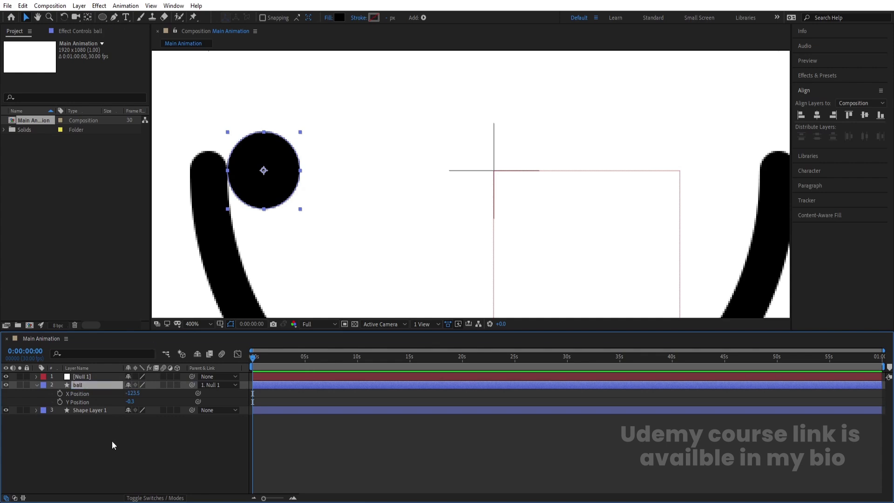
pyautogui.click(111, 440)
pyautogui.click(36, 385)
# Set a Rotation keyframe on Null 1 at 0s, then go to frame 20.
pyautogui.click(86, 378)
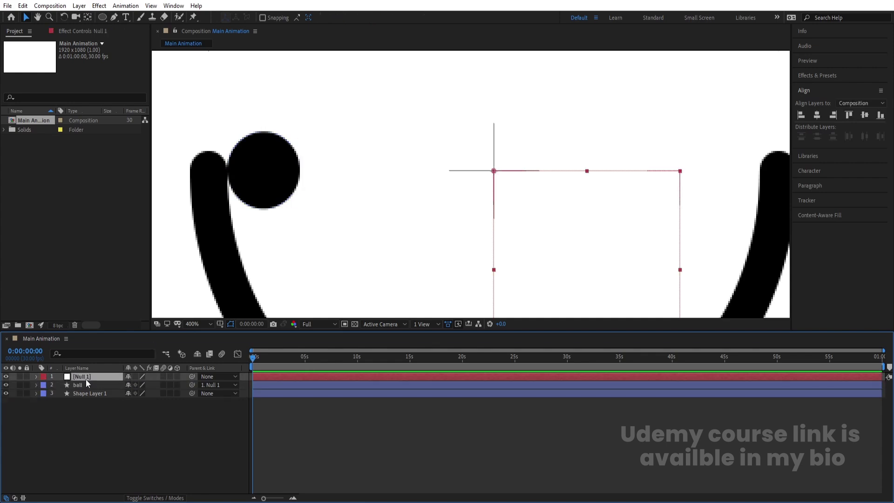
pyautogui.press('r')
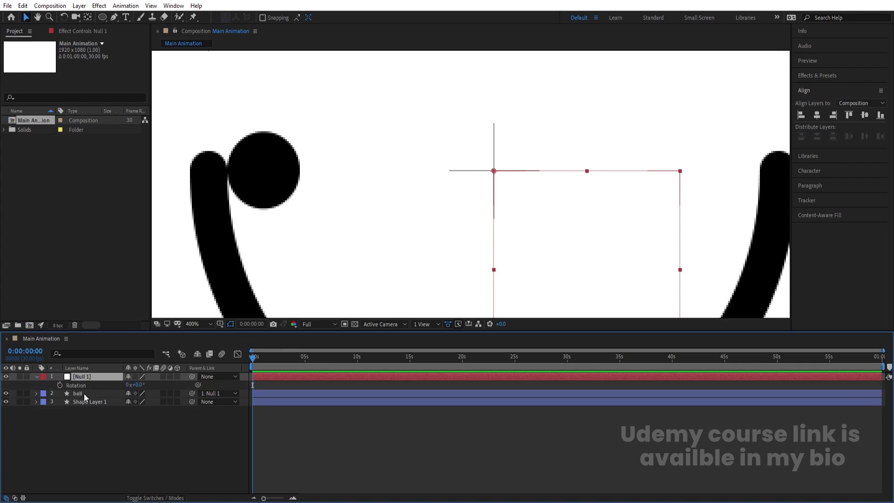
pyautogui.click(62, 385)
pyautogui.press('=')
pyautogui.press('=')
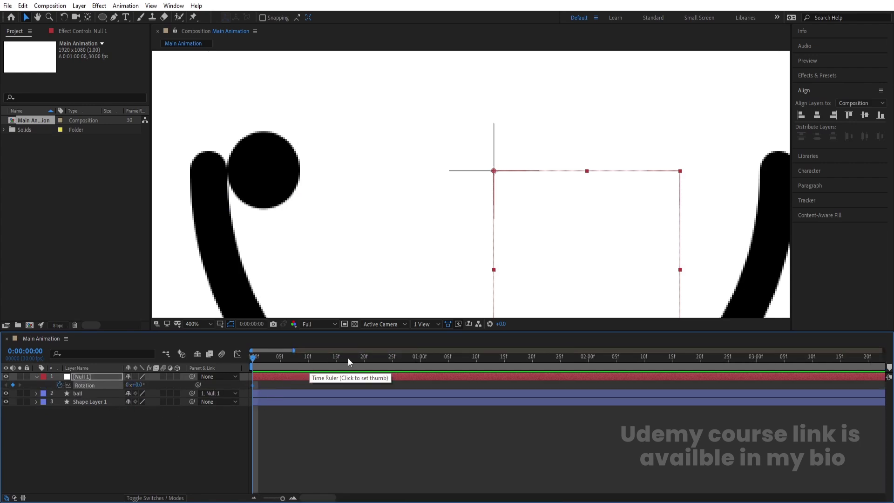
pyautogui.click(364, 357)
pyautogui.click(135, 384)
# Set Null 1's Rotation at frame 20 to -180°.
pyautogui.write('-34')
pyautogui.press('Return')
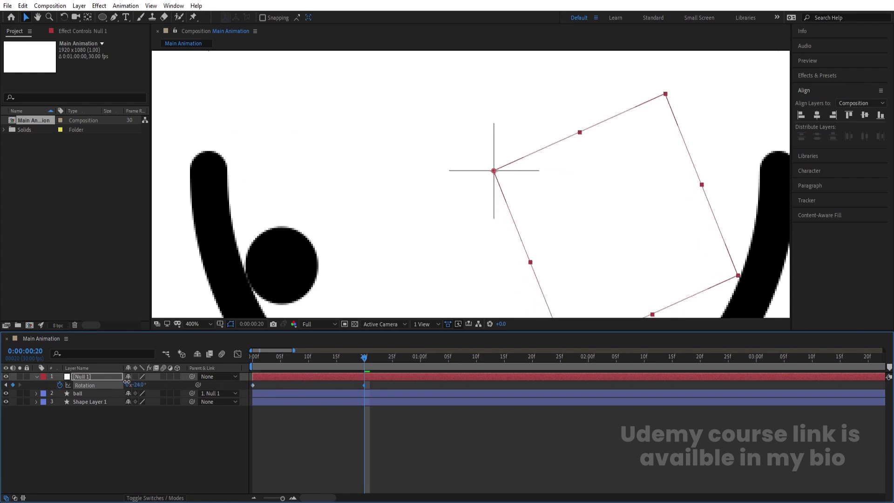
pyautogui.press('h')
pyautogui.moveTo(451, 232); pyautogui.dragTo(412, 143)
pyautogui.press('v')
pyautogui.moveTo(138, 384); pyautogui.dragTo(153, 388)
pyautogui.click(138, 384)
pyautogui.write('-')
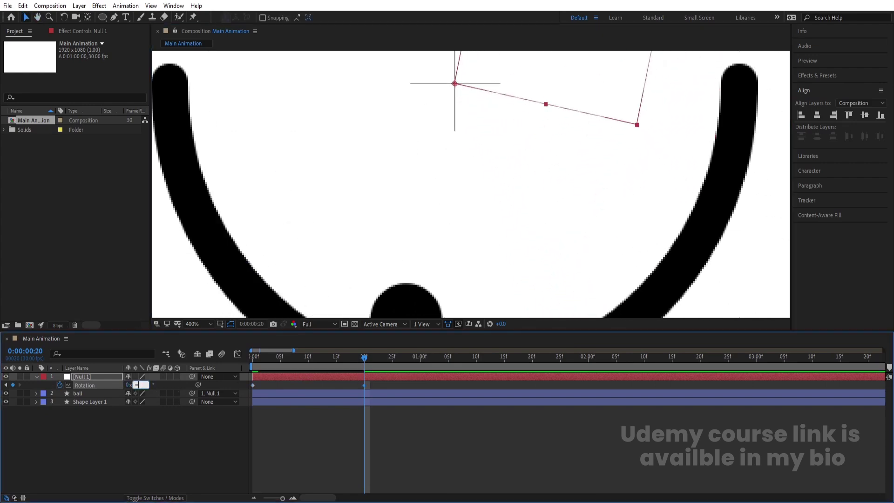
pyautogui.write('180')
pyautogui.press('Return')
# Preview the swing and move the second Rotation keyframe to frame 10.
pyautogui.press(',')
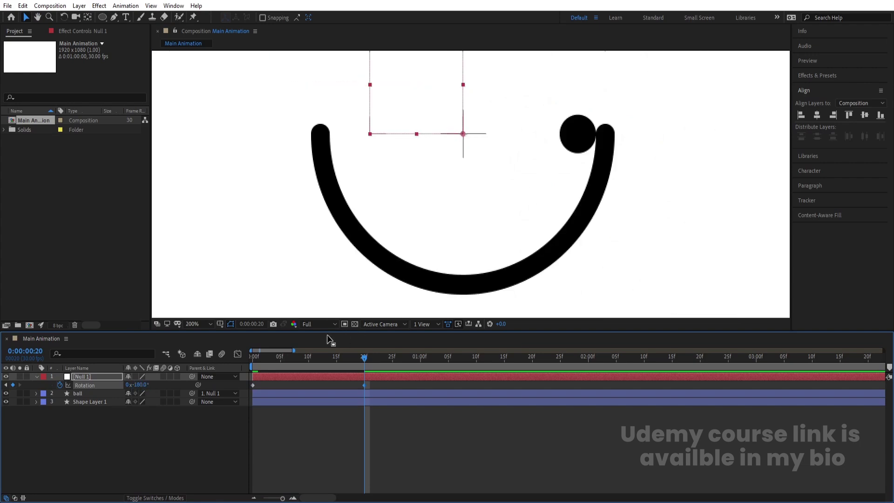
pyautogui.press('space')
pyautogui.press('space')
pyautogui.moveTo(365, 386); pyautogui.dragTo(308, 358)
pyautogui.press('space')
pyautogui.press('space')
# Split the ball layer at frame 10 into ball 2 and show its position properties.
pyautogui.click(78, 392)
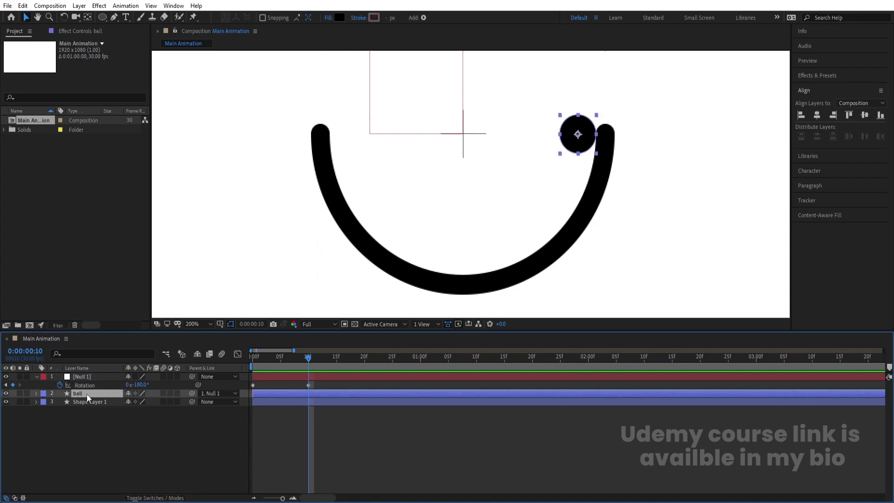
pyautogui.hotkey('ctrl', 'shift', 'd')
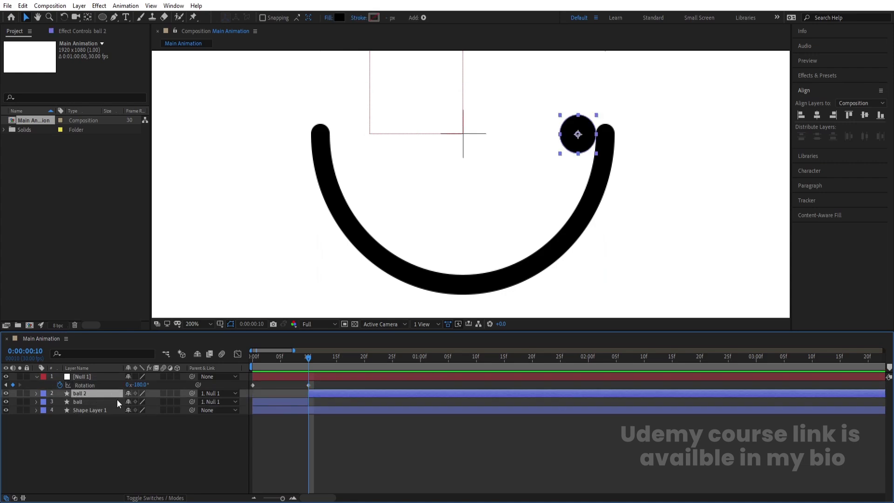
pyautogui.press('p')
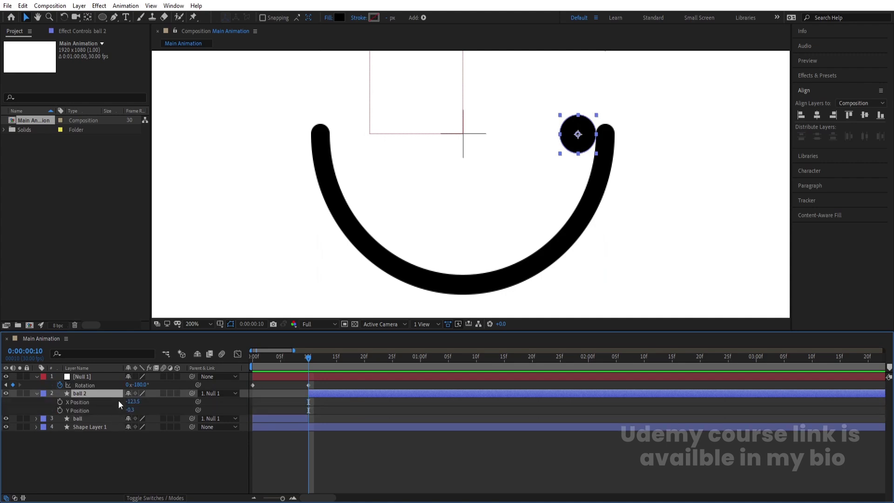
# Set ball 2's Parent to None, enable its Y Position stopwatch, and fit the viewer.
pyautogui.click(163, 409)
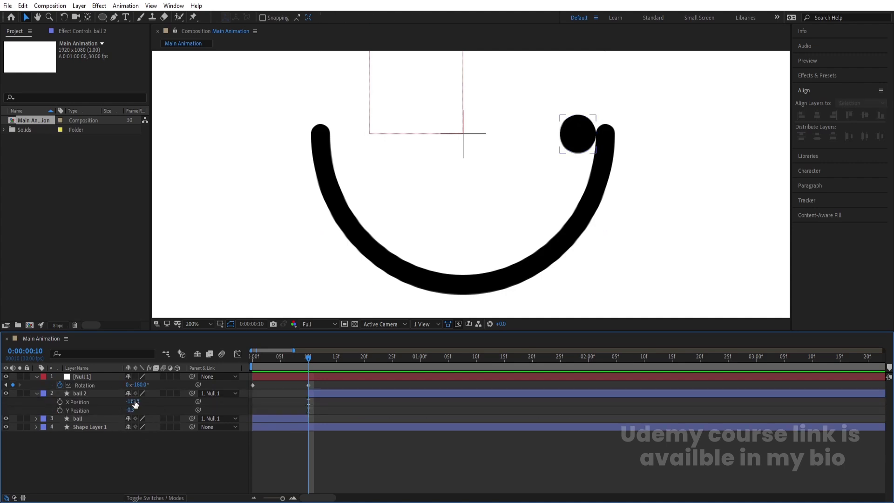
pyautogui.click(91, 394)
pyautogui.click(208, 394)
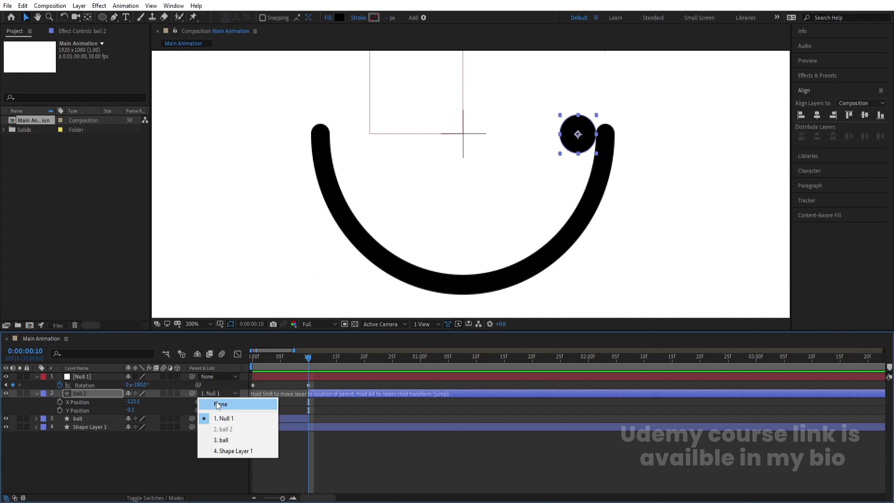
pyautogui.click(218, 405)
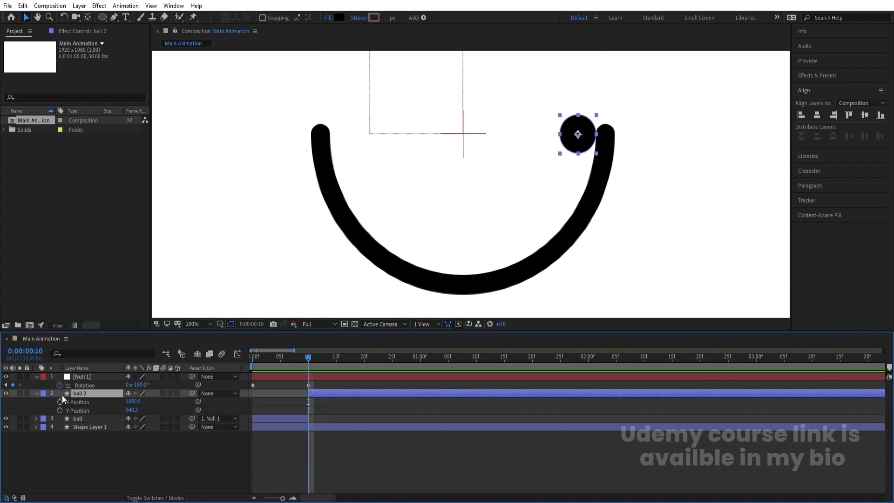
pyautogui.click(57, 409)
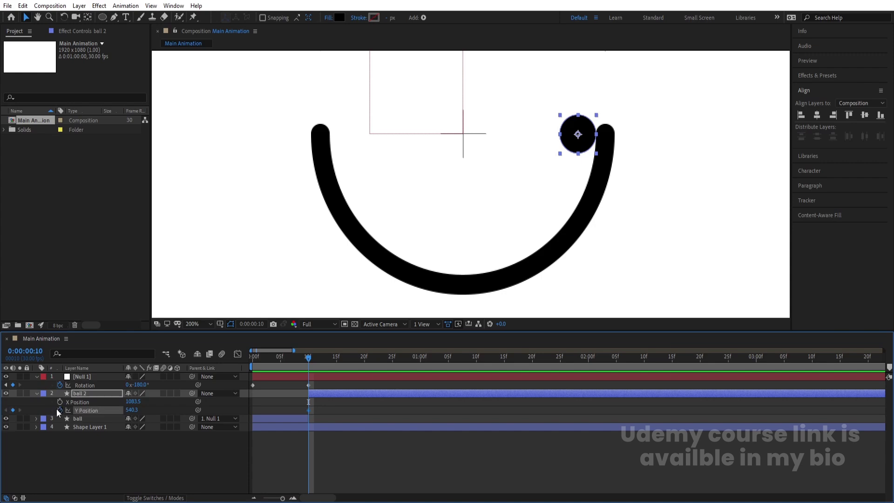
pyautogui.click(201, 321)
pyautogui.click(202, 149)
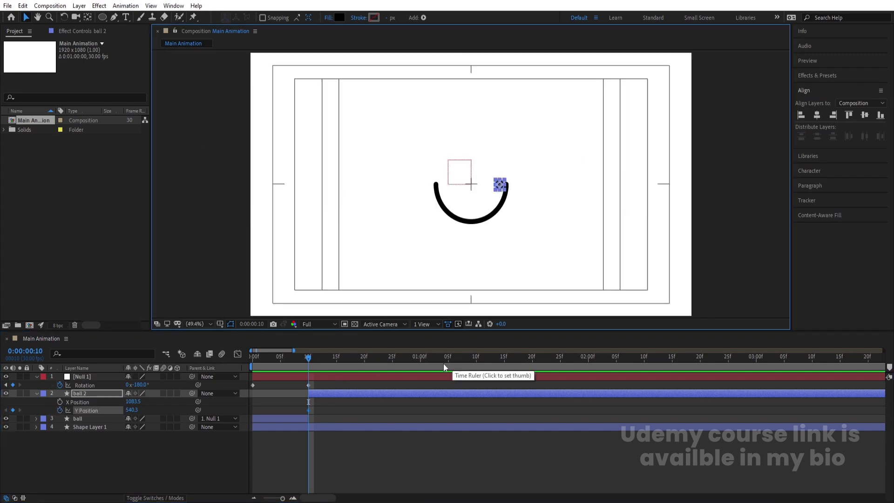
# Add ball 2 Y Position keyframes at 1:00 and at frame 20, raised to Y 100.3.
pyautogui.click(420, 362)
pyautogui.click(12, 409)
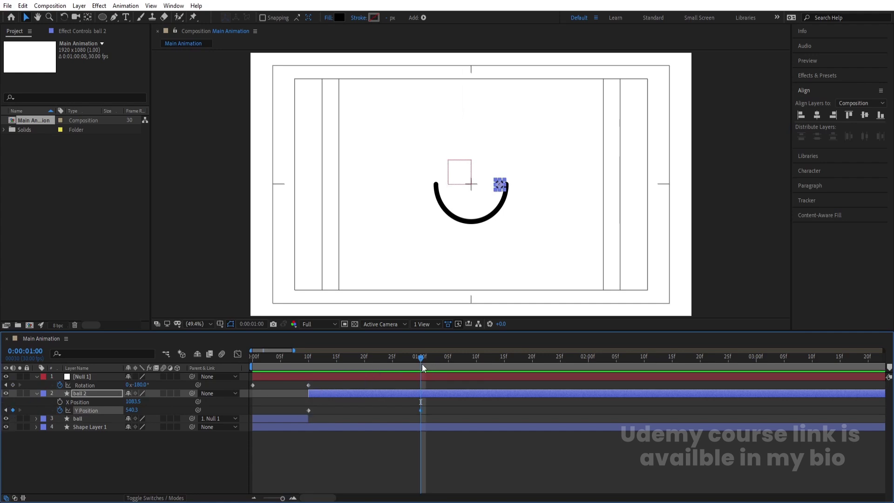
pyautogui.click(364, 362)
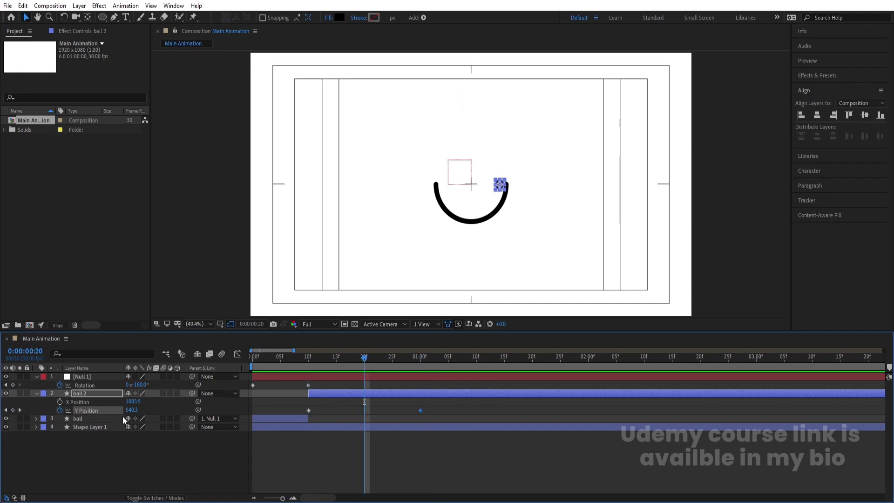
pyautogui.moveTo(132, 410); pyautogui.dragTo(3, 386)
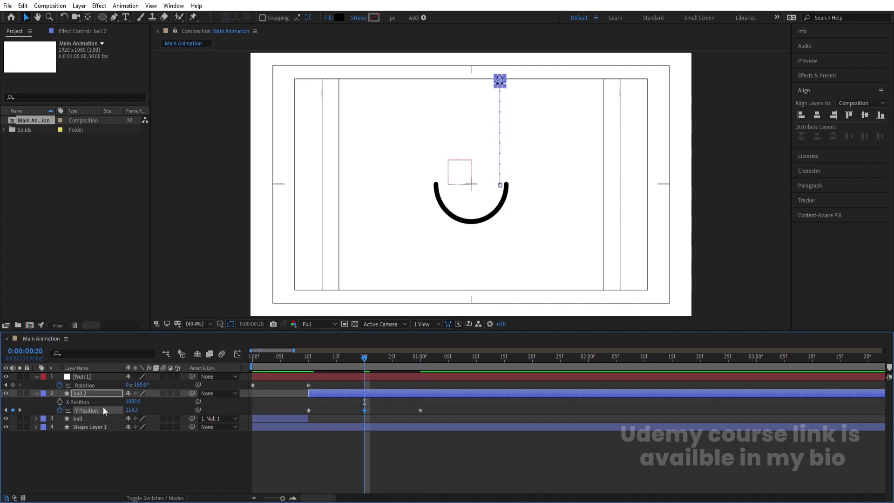
pyautogui.moveTo(130, 410); pyautogui.dragTo(124, 410)
# Ease the three Y Position keyframes by adjusting Bezier handles in the Graph Editor.
pyautogui.moveTo(294, 404); pyautogui.dragTo(427, 419)
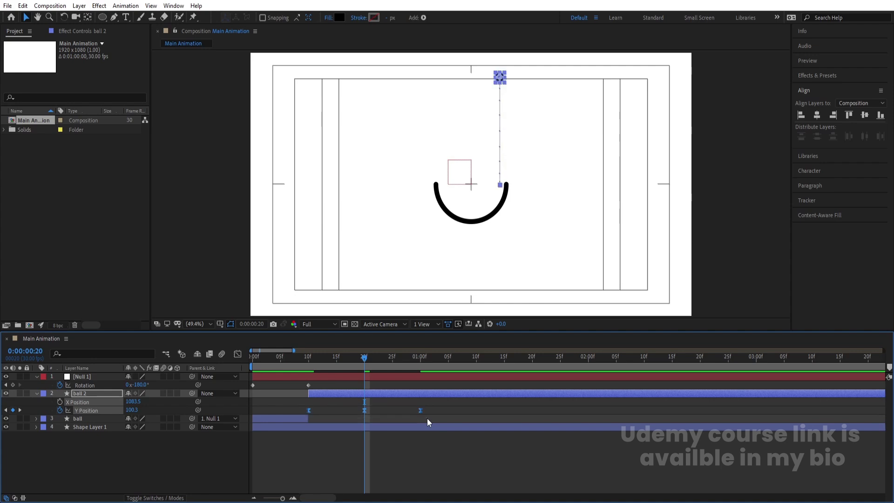
pyautogui.click(237, 353)
pyautogui.moveTo(343, 399); pyautogui.dragTo(318, 427)
pyautogui.moveTo(374, 405); pyautogui.dragTo(413, 405)
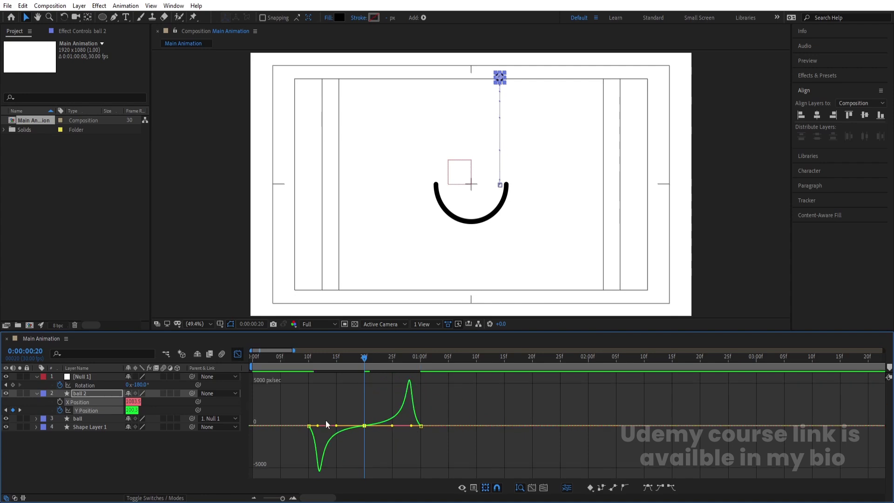
pyautogui.moveTo(317, 429); pyautogui.dragTo(313, 427)
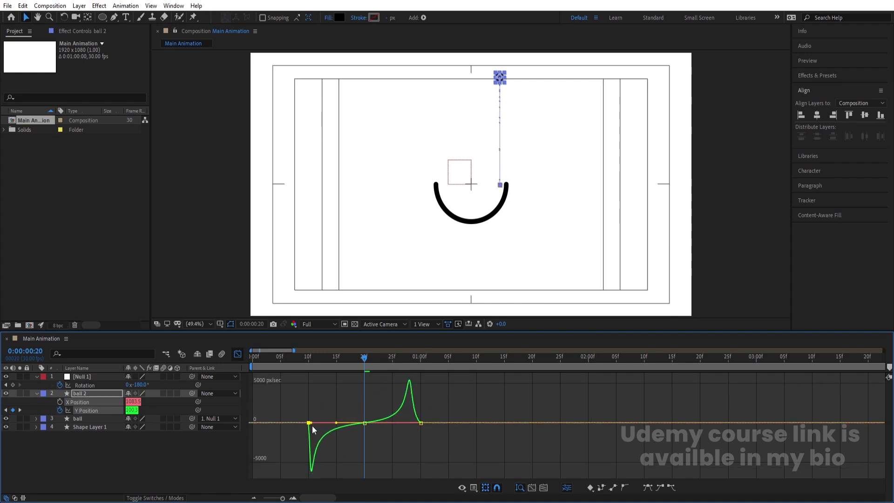
pyautogui.moveTo(459, 399); pyautogui.dragTo(418, 423)
# Preview the hop from frame 7, then return to the layer bar view at 1 second.
pyautogui.click(294, 361)
pyautogui.press('space')
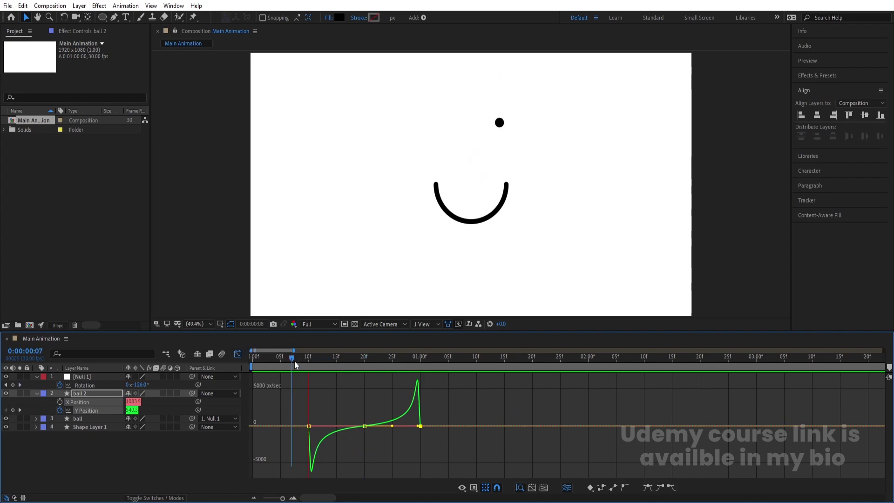
pyautogui.press('space')
pyautogui.click(237, 354)
pyautogui.moveTo(399, 359); pyautogui.dragTo(421, 355)
pyautogui.click(292, 456)
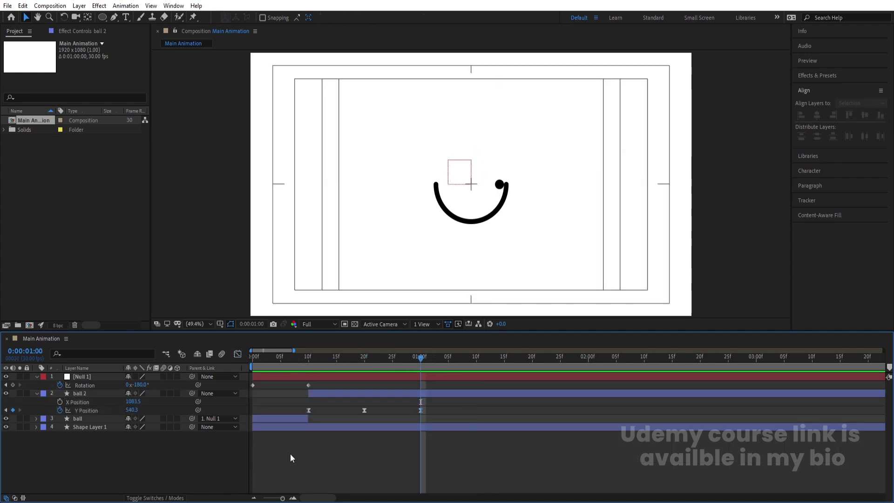
# Add a new null, Null 2, and position it at the arc's right tip.
pyautogui.rightClick(184, 452)
pyautogui.moveTo(207, 341)
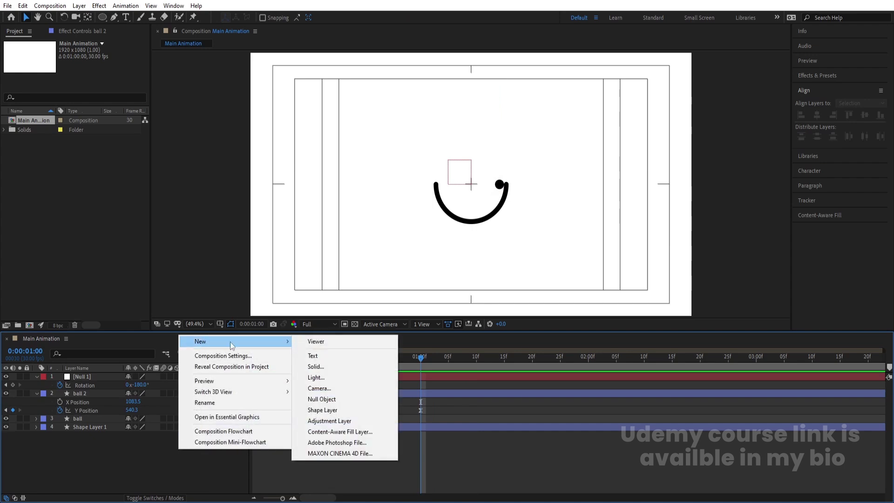
pyautogui.click(322, 401)
pyautogui.scroll(4, 489, 185)
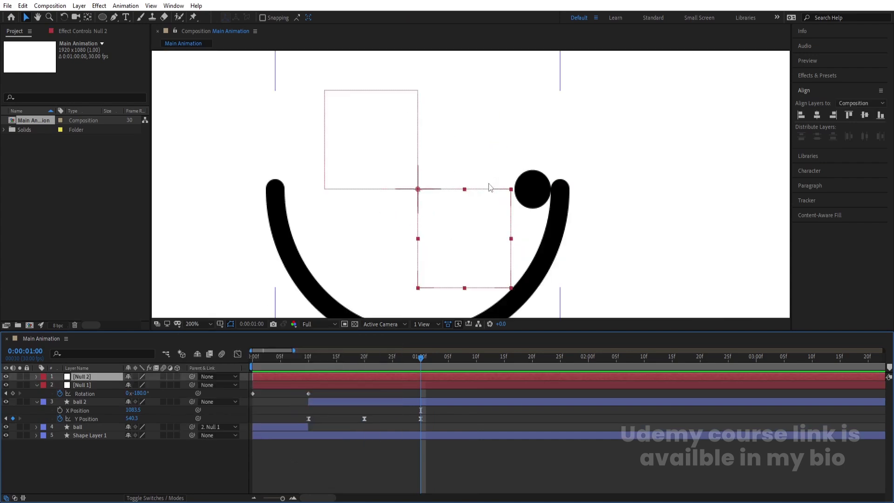
pyautogui.moveTo(447, 224); pyautogui.dragTo(590, 235)
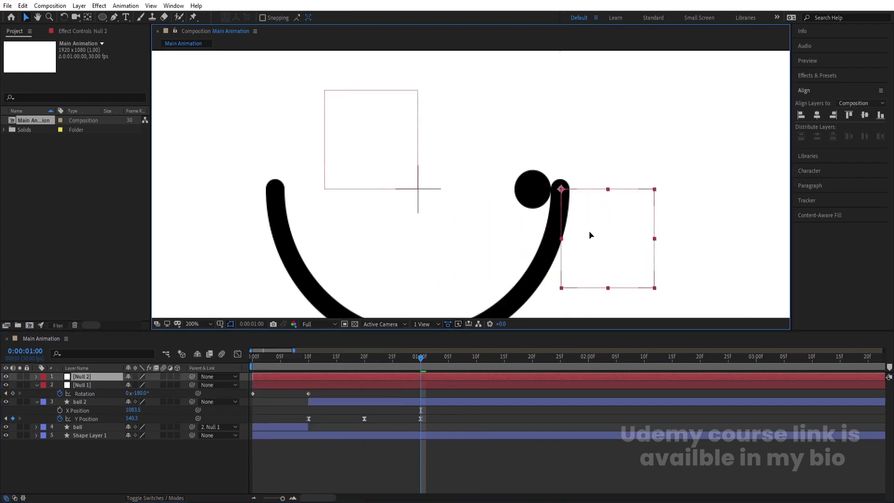
pyautogui.scroll(2, 584, 219)
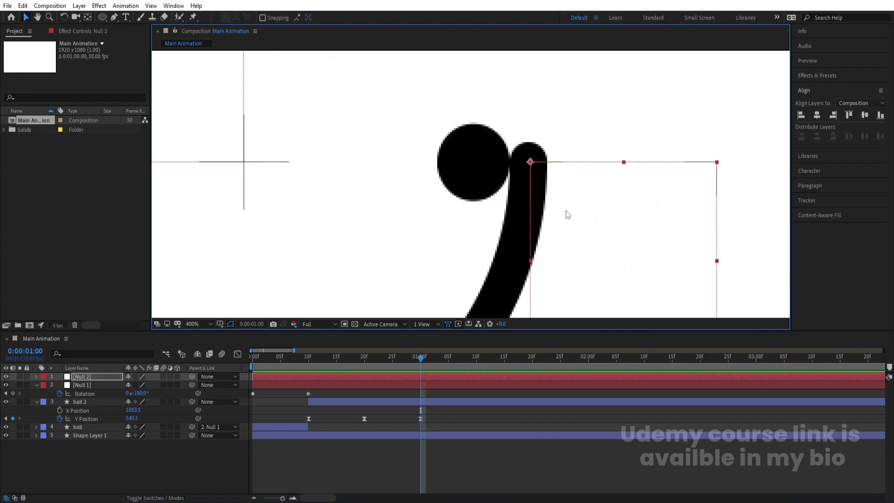
pyautogui.press('Left')
pyautogui.press('Right')
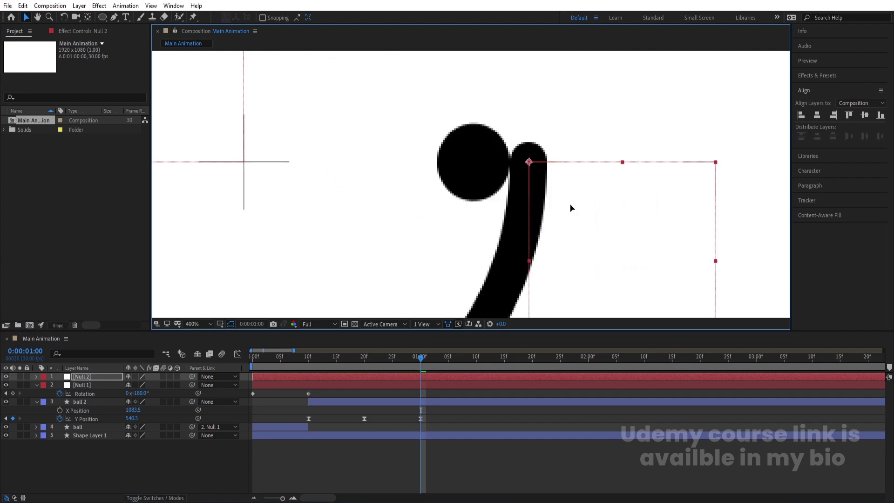
# Parent the arc layer, Shape Layer 1, to Null 2.
pyautogui.click(88, 435)
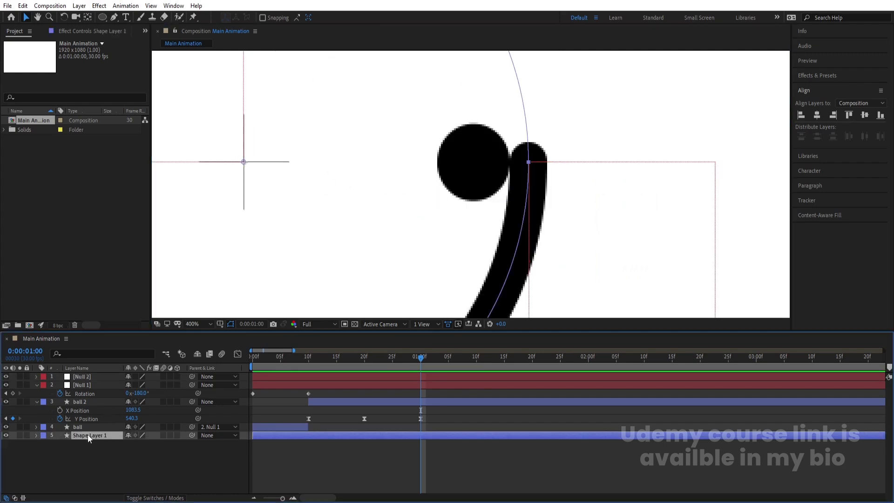
pyautogui.press(',')
pyautogui.press(',')
pyautogui.press(',')
pyautogui.press(',')
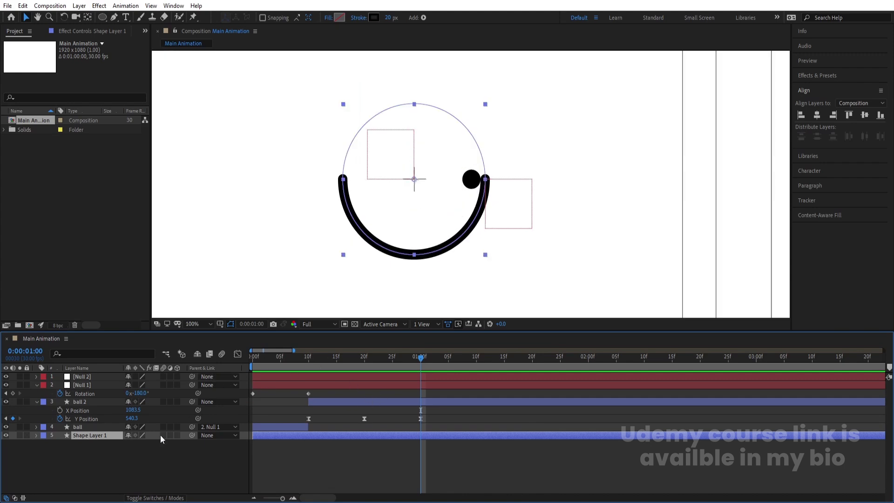
pyautogui.moveTo(191, 434); pyautogui.dragTo(90, 378)
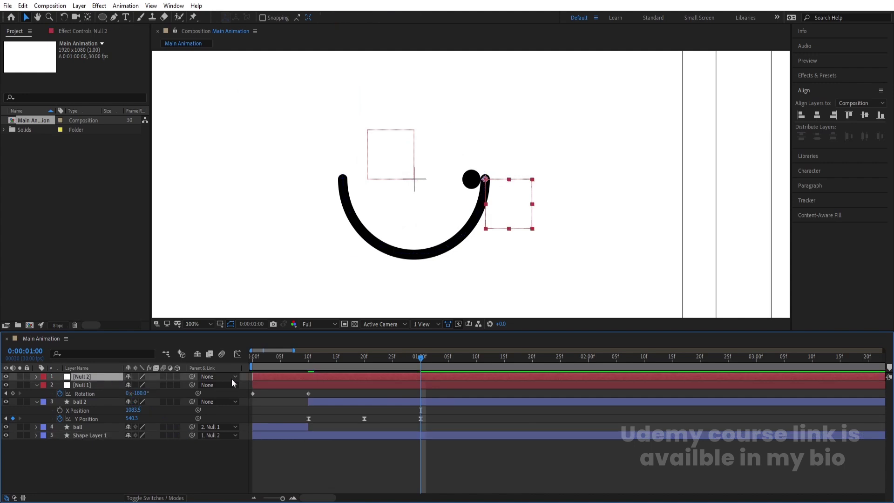
# Keyframe Null 2's Rotation at 10f and set it to -360° at one second.
pyautogui.click(309, 365)
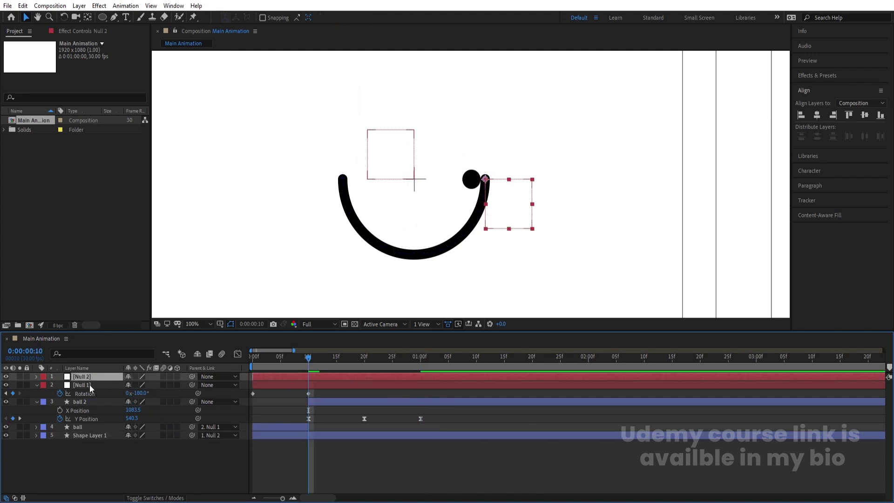
pyautogui.press('r')
pyautogui.click(59, 385)
pyautogui.moveTo(372, 362); pyautogui.dragTo(420, 369)
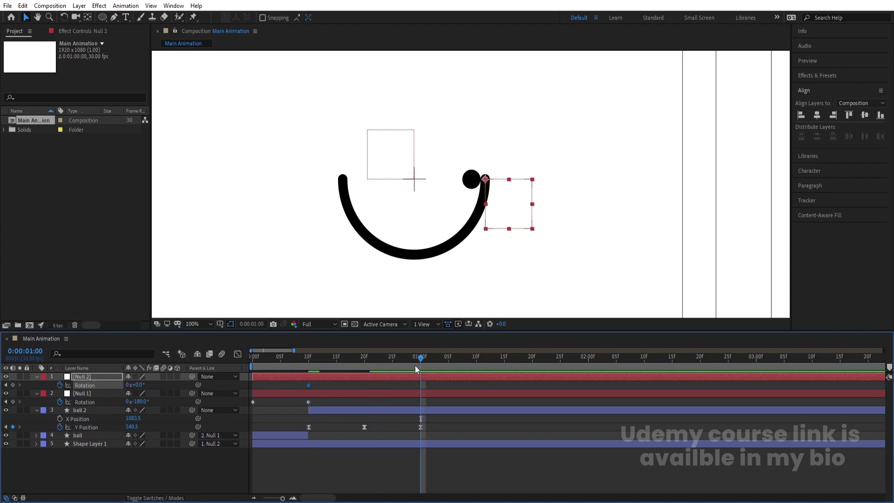
pyautogui.moveTo(146, 390); pyautogui.dragTo(122, 383)
pyautogui.click(140, 385)
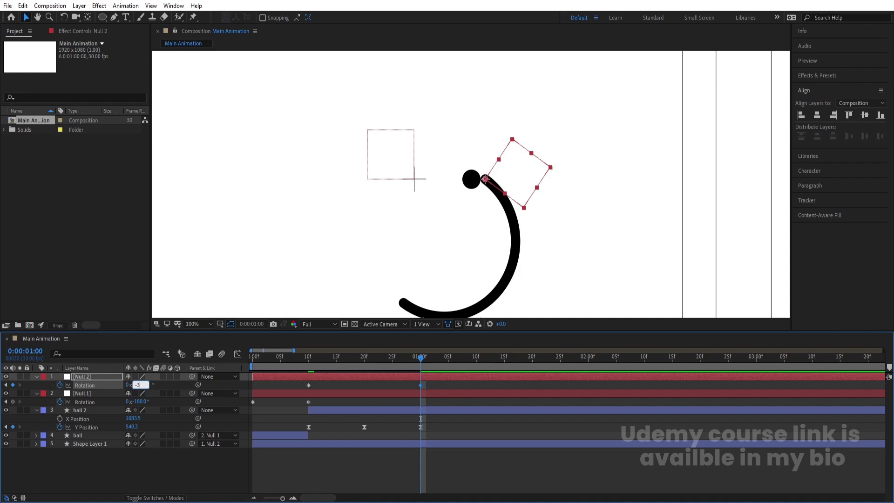
pyautogui.write('-360')
pyautogui.press('Return')
# Ease both rotation keyframes with F9, fit the viewer, and preview the backwards spin.
pyautogui.press('space')
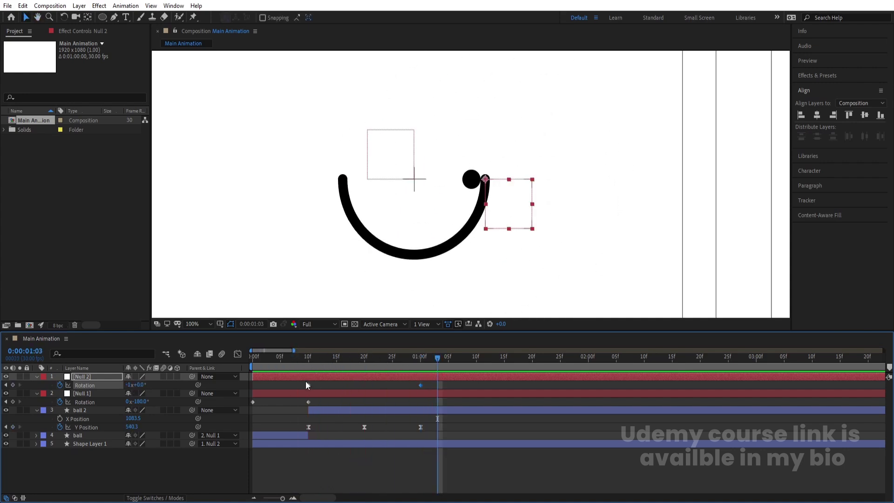
pyautogui.moveTo(294, 383); pyautogui.dragTo(439, 385)
pyautogui.press('F9')
pyautogui.press('Home')
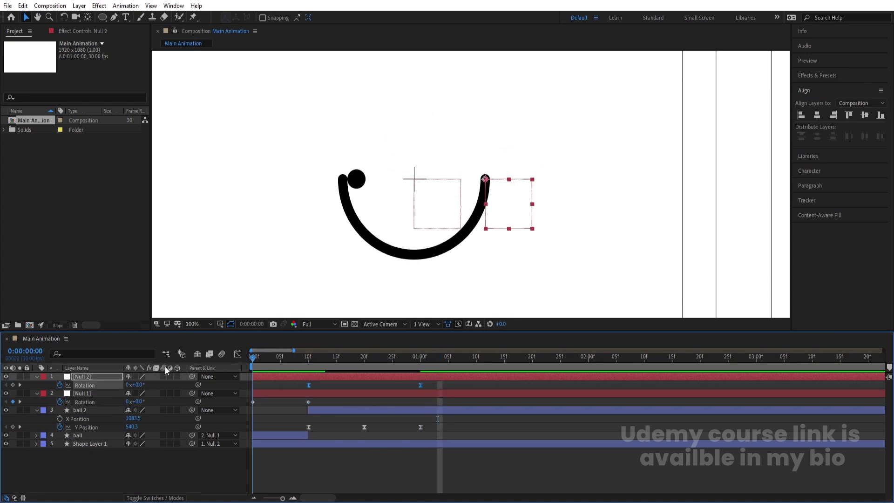
pyautogui.click(199, 326)
pyautogui.click(199, 145)
pyautogui.press('space')
pyautogui.press('space')
pyautogui.click(343, 362)
pyautogui.press('space')
pyautogui.press('space')
# Keyframe Null 2's Position from X 1113.3 at 10f to X 1360.3 at one second.
pyautogui.moveTo(369, 356); pyautogui.dragTo(308, 356)
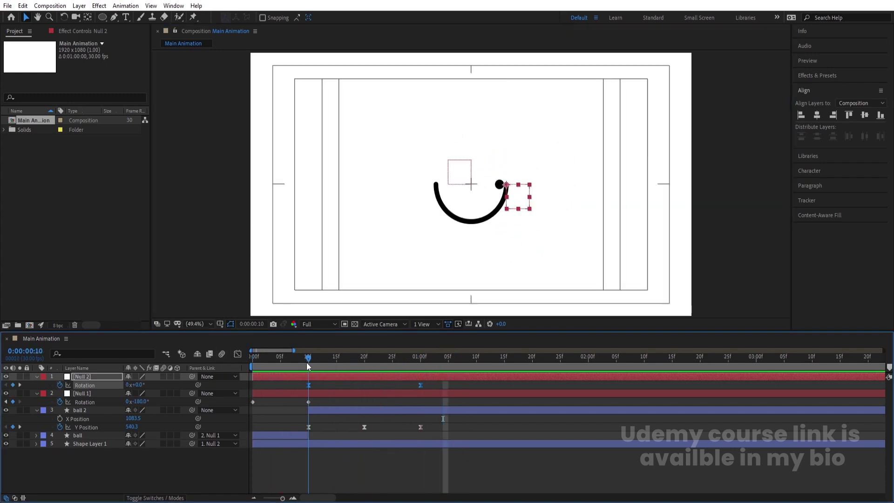
pyautogui.click(85, 378)
pyautogui.press('p')
pyautogui.click(60, 385)
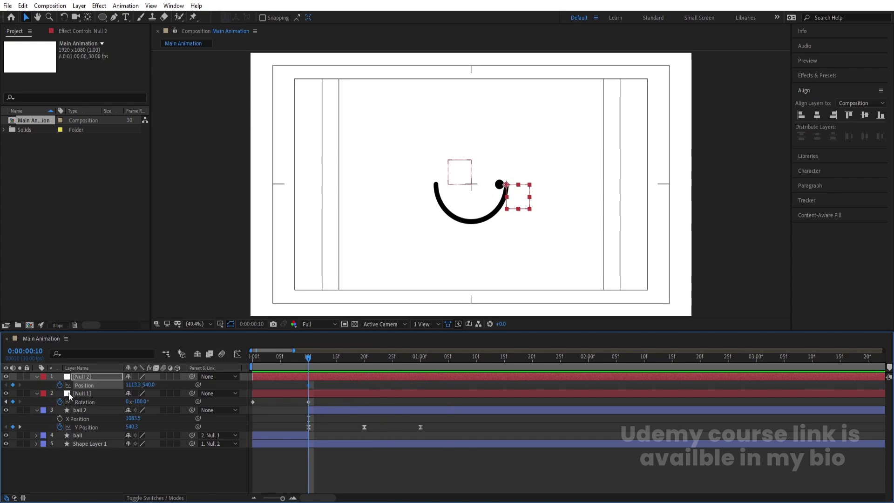
pyautogui.hotkey('shift', 'r')
pyautogui.hotkey('shift', 'pagedown')
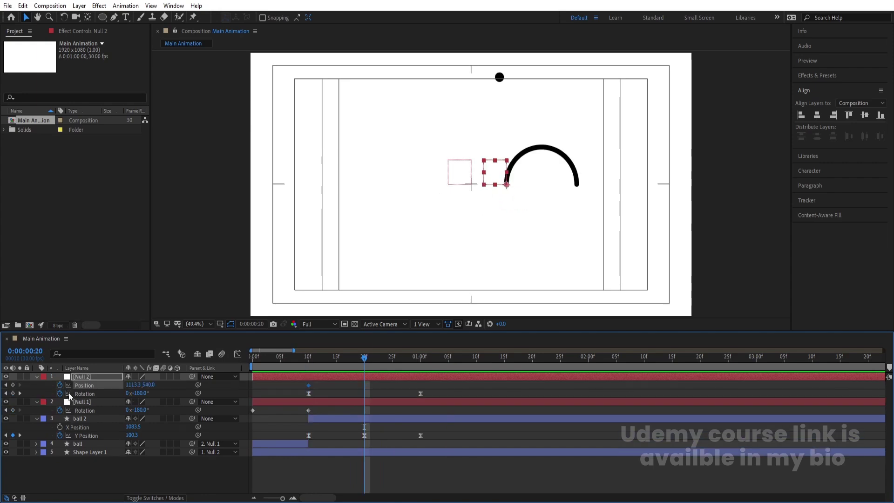
pyautogui.hotkey('shift', 'pagedown')
pyautogui.moveTo(140, 385); pyautogui.dragTo(246, 387)
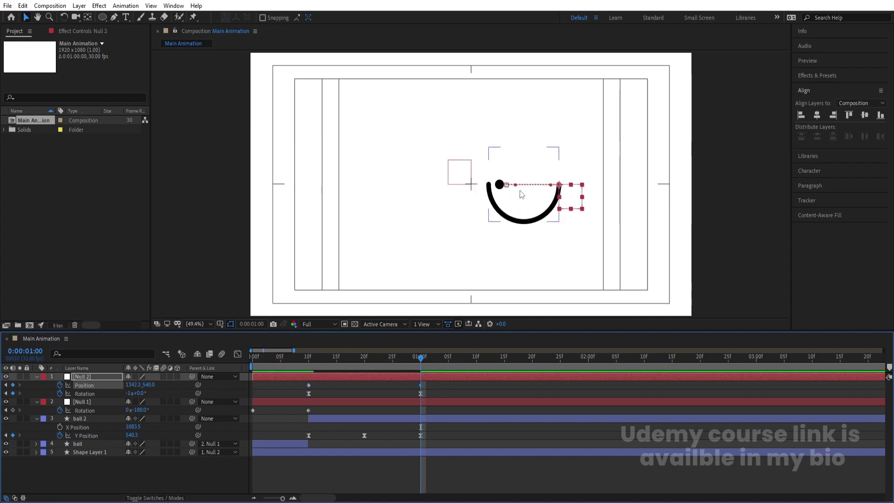
pyautogui.scroll(3, 521, 195)
pyautogui.moveTo(139, 387); pyautogui.dragTo(145, 388)
pyautogui.press('Right')
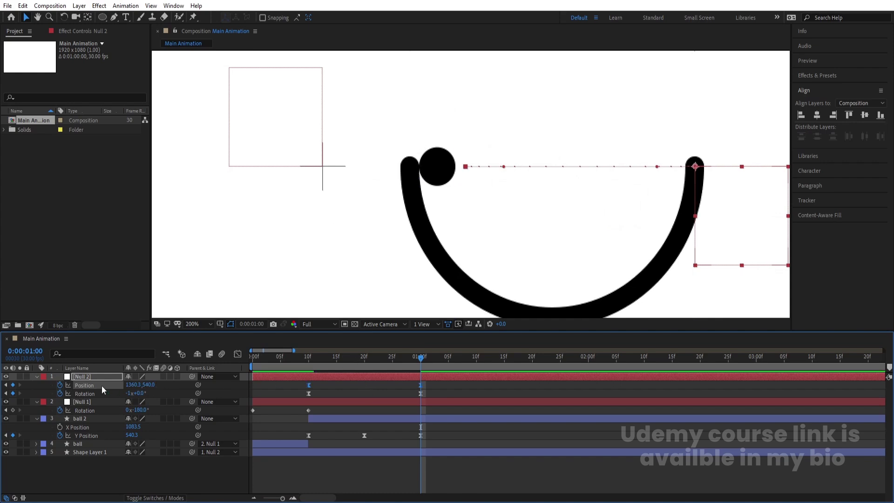
# Preview the slide with the viewer fitted, then return to frame 0 and deselect layers.
pyautogui.press('space')
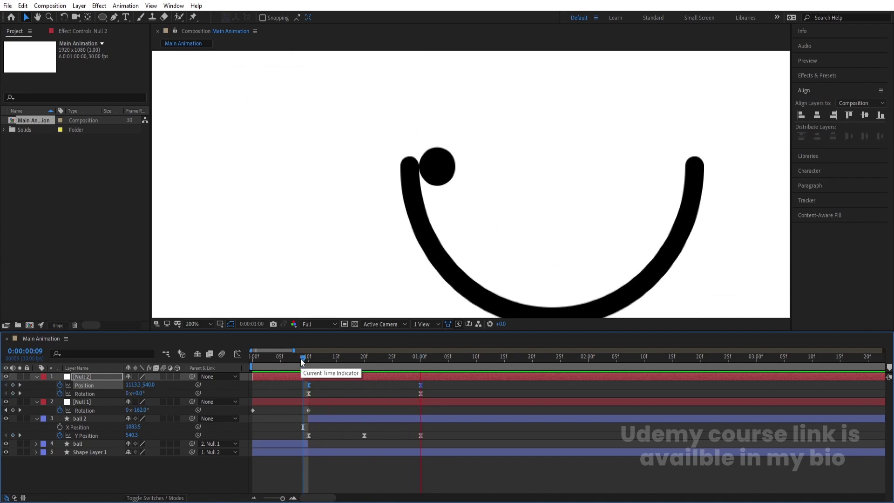
pyautogui.click(195, 324)
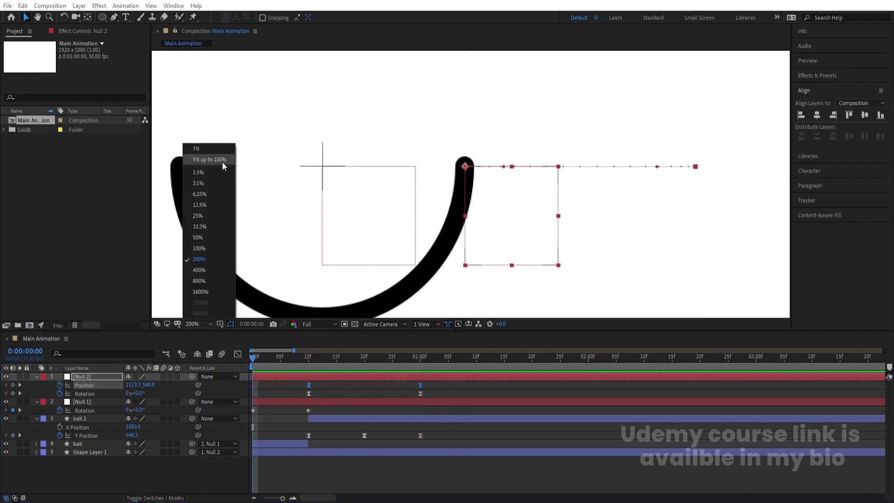
pyautogui.click(211, 149)
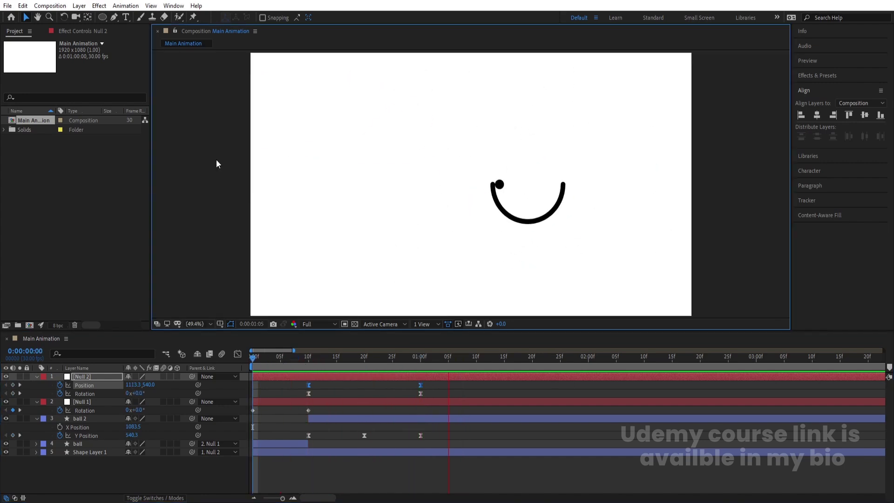
pyautogui.press('space')
pyautogui.click(242, 356)
pyautogui.press('Home')
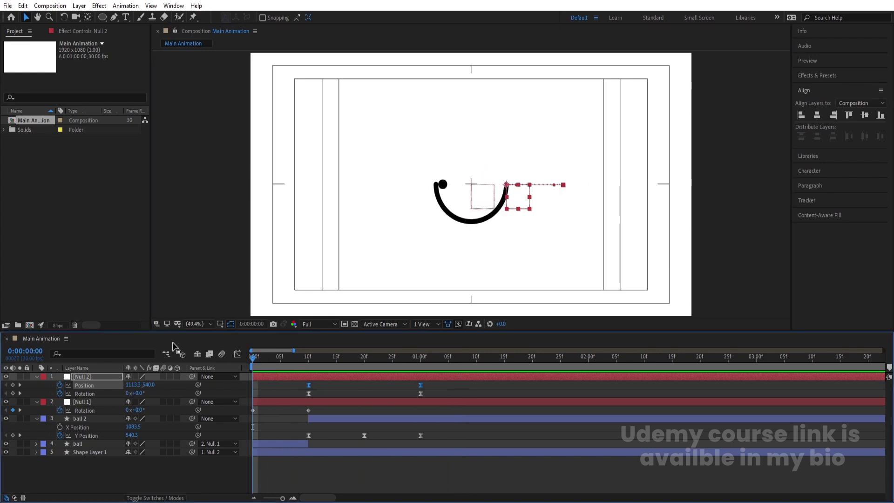
pyautogui.click(88, 479)
# Add a new null object layer and name it Main.
pyautogui.press('u')
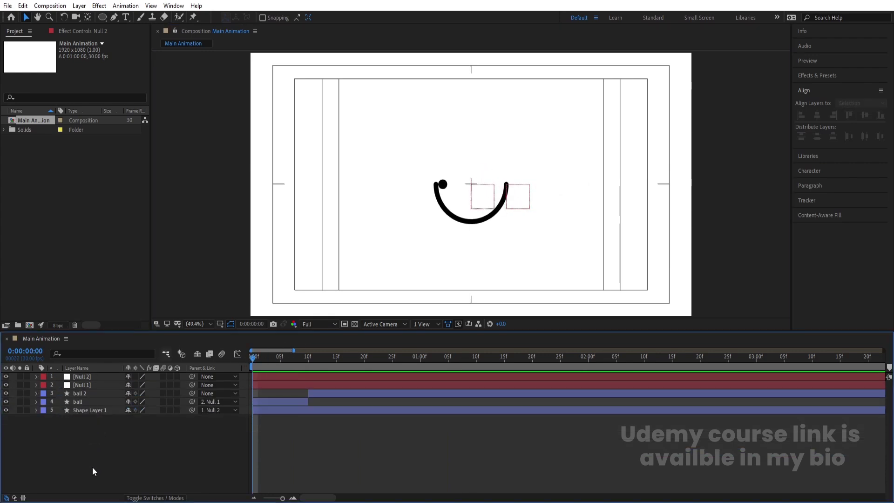
pyautogui.rightClick(91, 456)
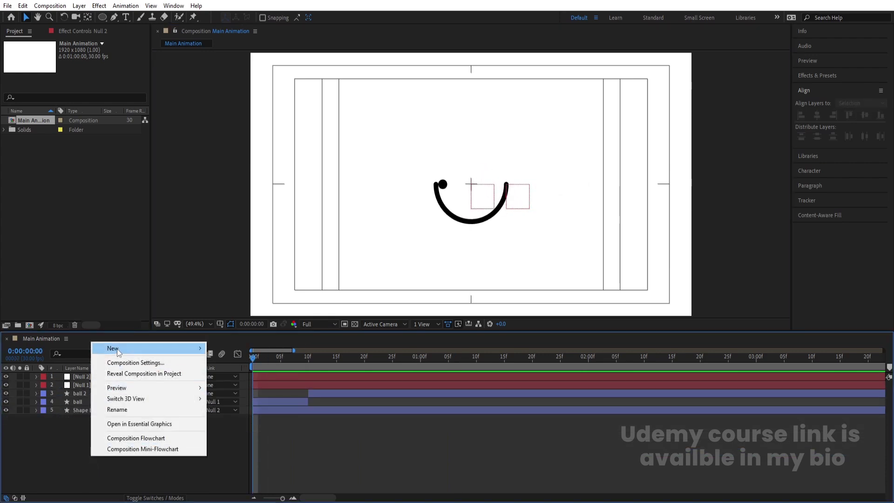
pyautogui.moveTo(117, 350)
pyautogui.click(239, 405)
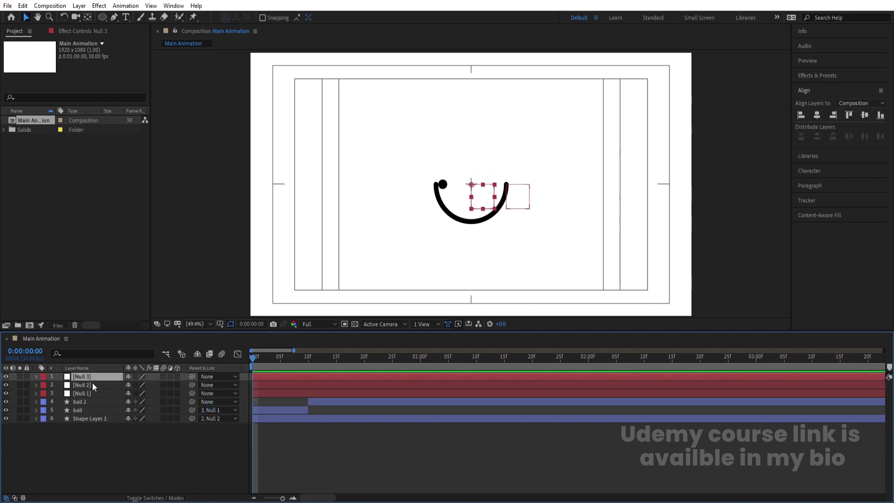
pyautogui.press('Return')
pyautogui.write('Ma')
# Parent ball 2, Null 1 and Null 2 to the Main null.
pyautogui.click(86, 401)
pyautogui.keyDown('ctrl'); pyautogui.click(82, 392); pyautogui.keyUp('ctrl')
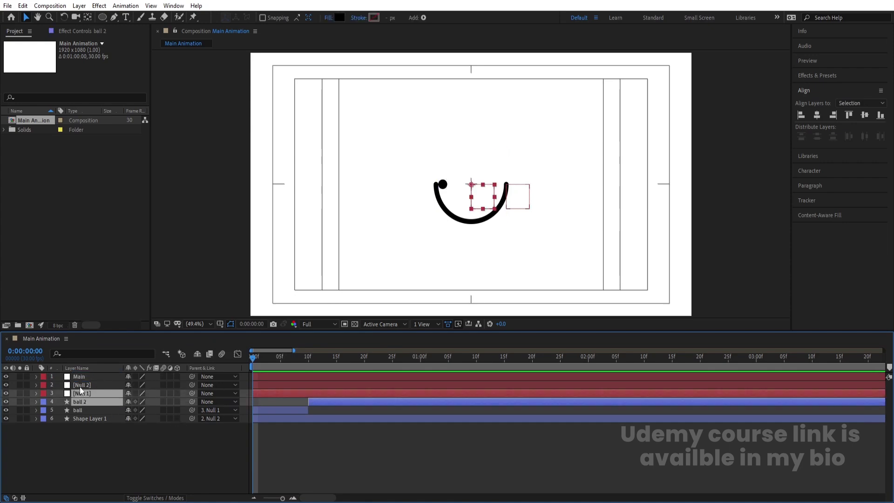
pyautogui.keyDown('ctrl'); pyautogui.click(81, 385); pyautogui.keyUp('ctrl')
pyautogui.moveTo(191, 385); pyautogui.dragTo(97, 379)
pyautogui.click(93, 376)
pyautogui.click(124, 448)
# Show rulers and drag a vertical guide to the arc's left end.
pyautogui.hotkey('ctrl', 'r')
pyautogui.scroll(1, 438, 213)
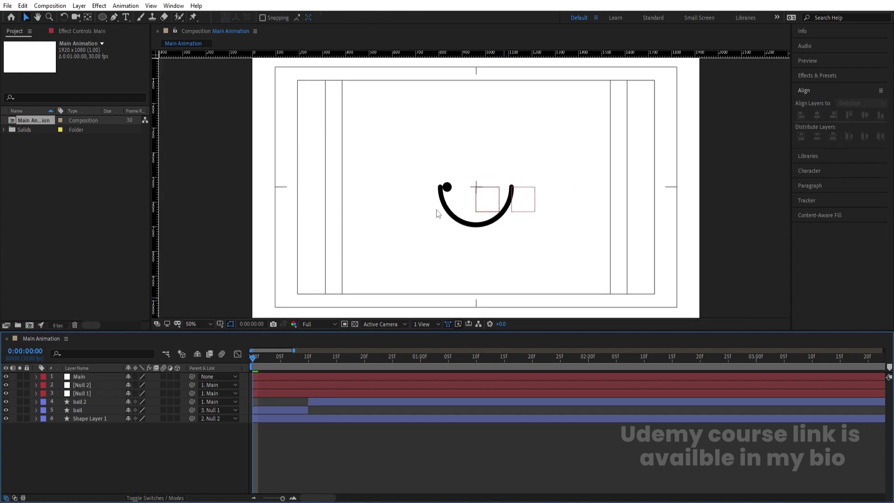
pyautogui.scroll(1, 438, 213)
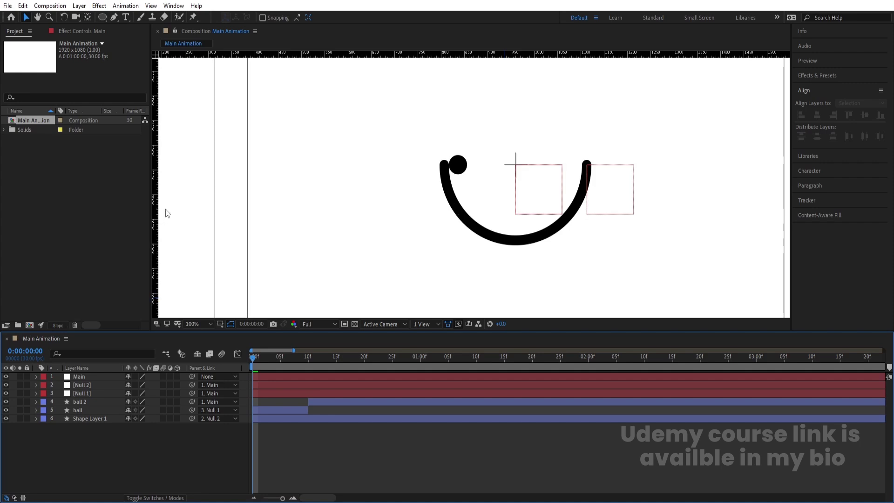
pyautogui.moveTo(157, 191); pyautogui.dragTo(439, 210)
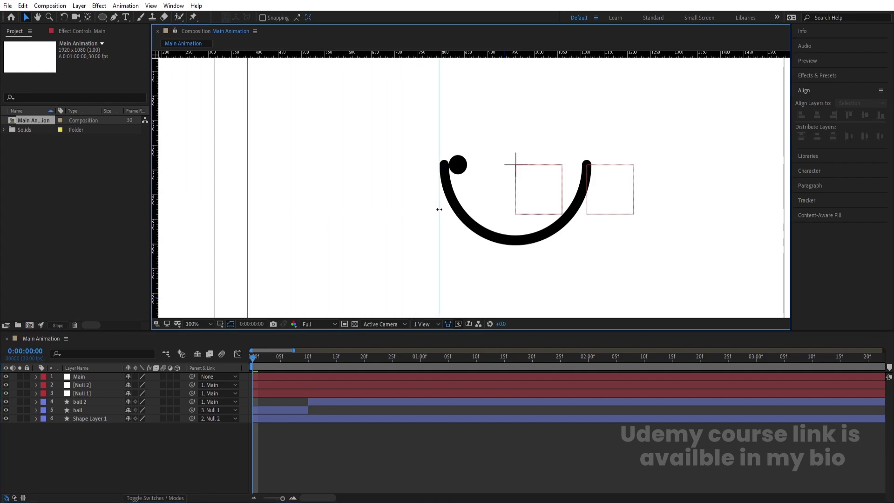
# Keyframe Main's Position at 960,540 at 10f and slide it left to 711,540 at one second.
pyautogui.click(156, 378)
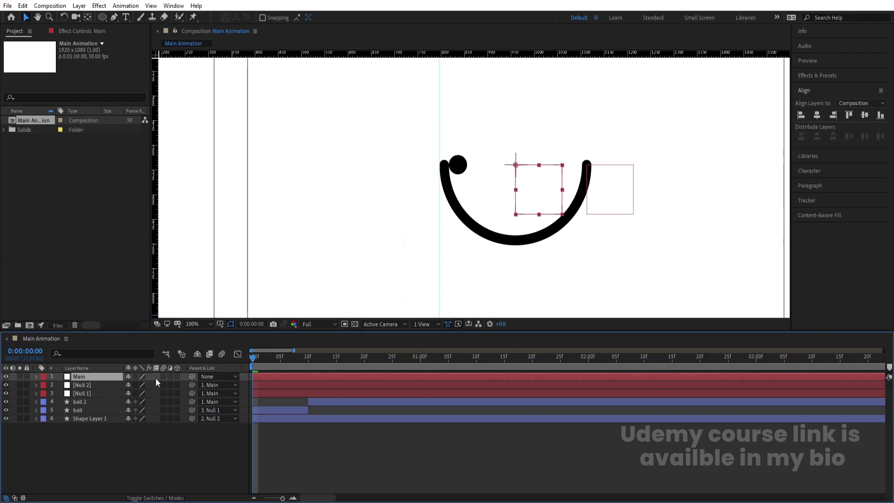
pyautogui.moveTo(298, 357); pyautogui.dragTo(307, 357)
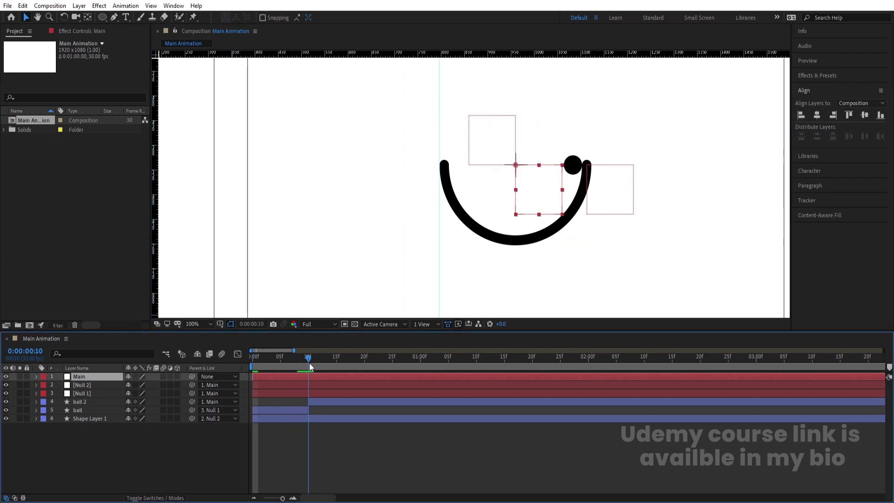
pyautogui.press('p')
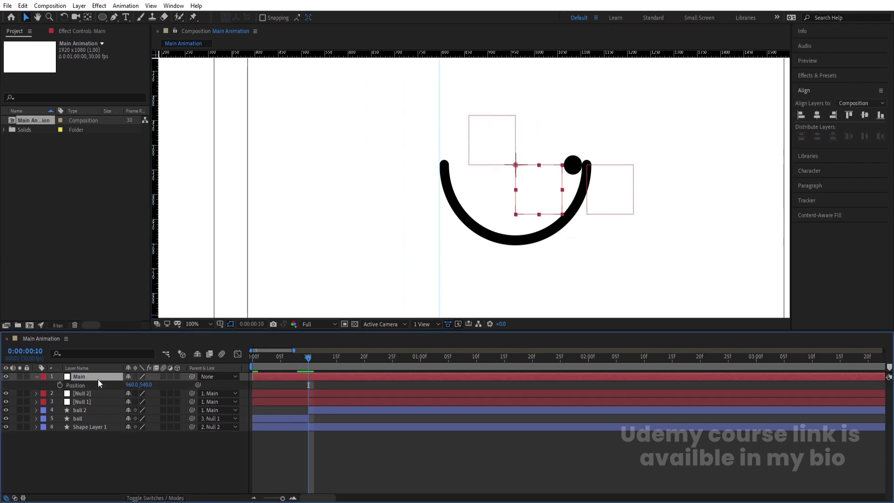
pyautogui.click(60, 385)
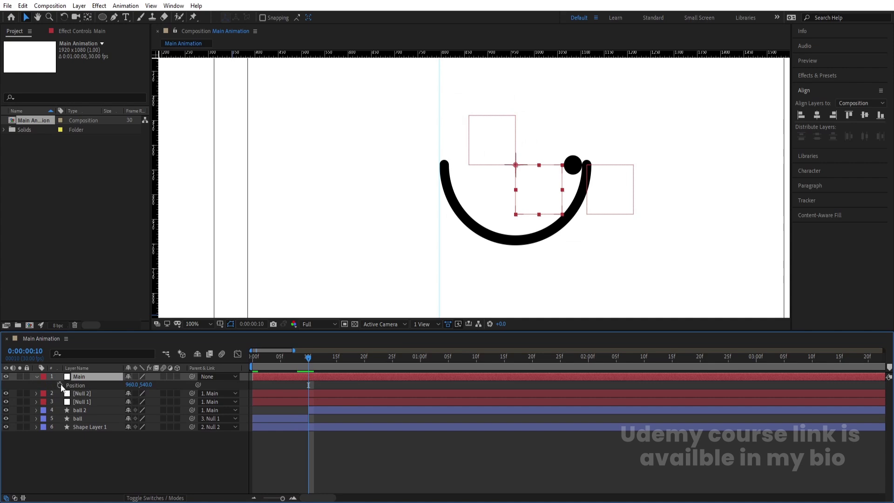
pyautogui.click(419, 356)
pyautogui.moveTo(145, 385); pyautogui.dragTo(10, 379)
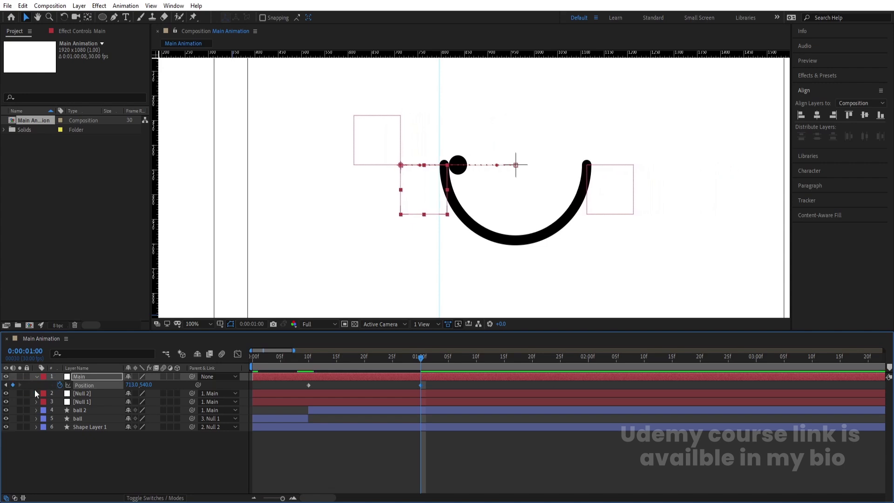
# Ease both Position keyframes with F9, set the viewer to Fit up to 100%, and preview.
pyautogui.click(305, 362)
pyautogui.moveTo(300, 387); pyautogui.dragTo(432, 386)
pyautogui.press('Num_Lock')
pyautogui.press('F9')
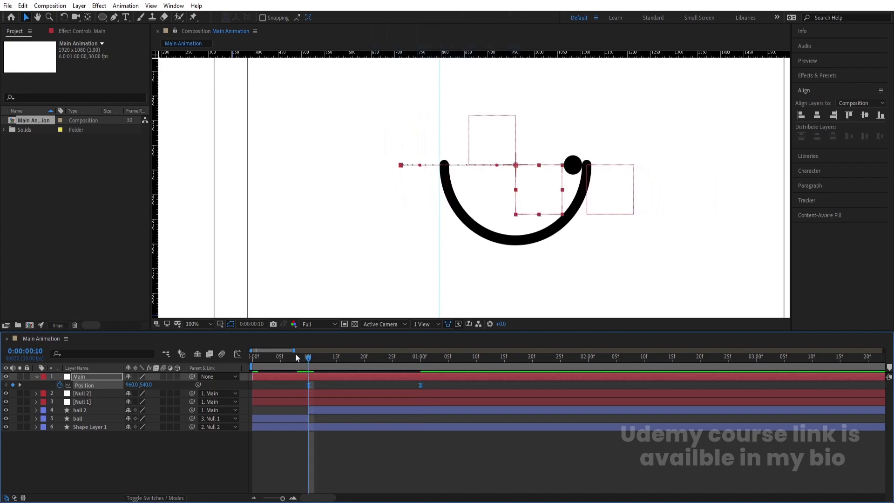
pyautogui.moveTo(295, 357); pyautogui.dragTo(197, 356)
pyautogui.click(198, 326)
pyautogui.click(211, 163)
pyautogui.press('space')
pyautogui.press('space')
pyautogui.moveTo(449, 357); pyautogui.dragTo(247, 365)
# Preview the arc-and-ball animation from the start a few times.
pyautogui.press('space')
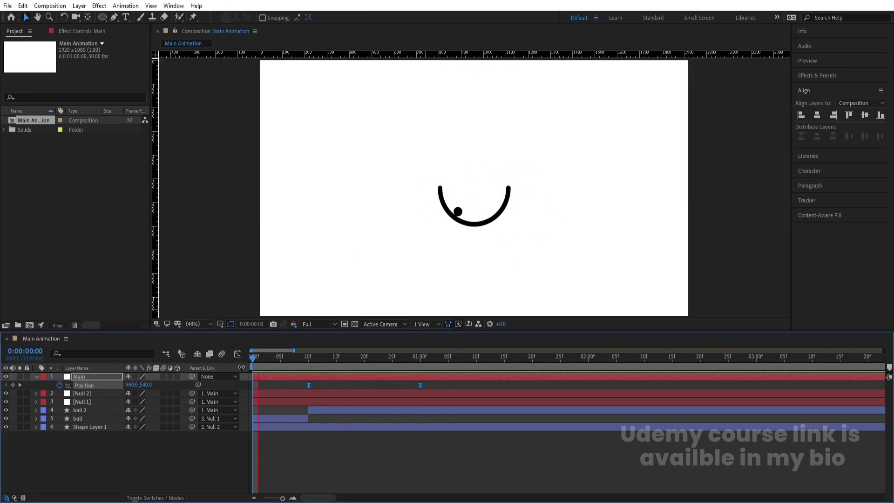
pyautogui.press('space')
pyautogui.press('space')
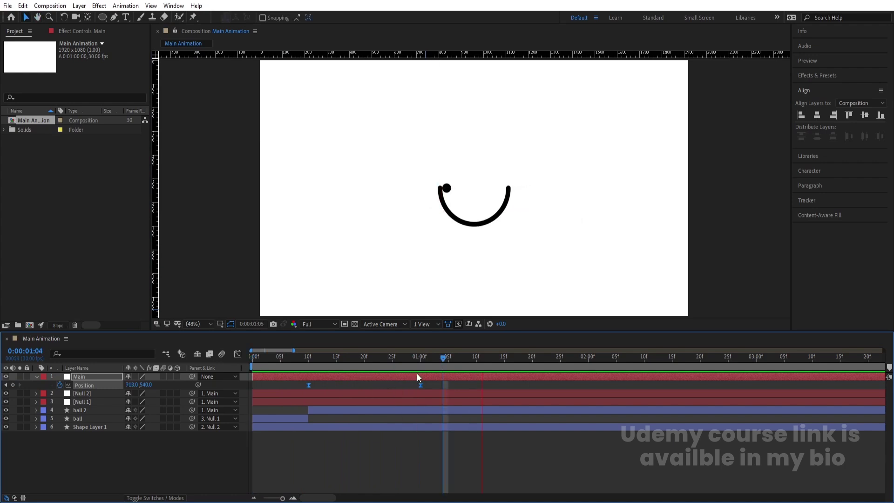
pyautogui.press('space')
pyautogui.press('space')
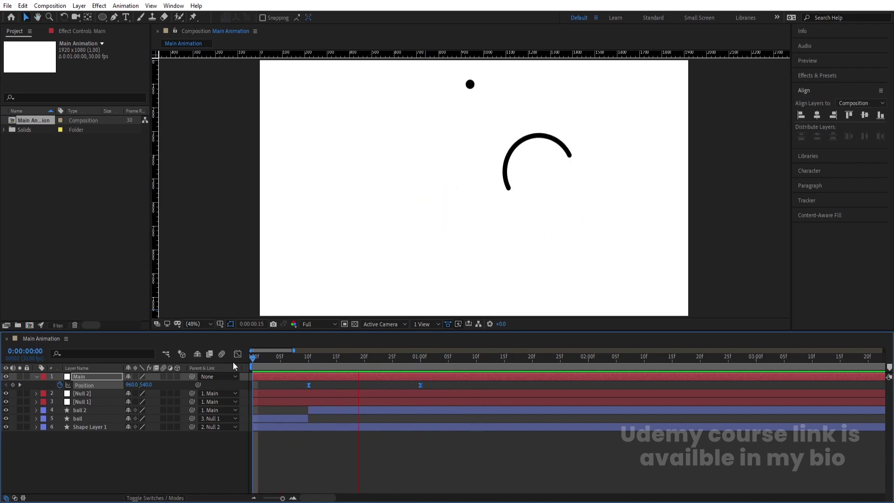
pyautogui.press('space')
pyautogui.moveTo(371, 365); pyautogui.dragTo(251, 365)
pyautogui.press('space')
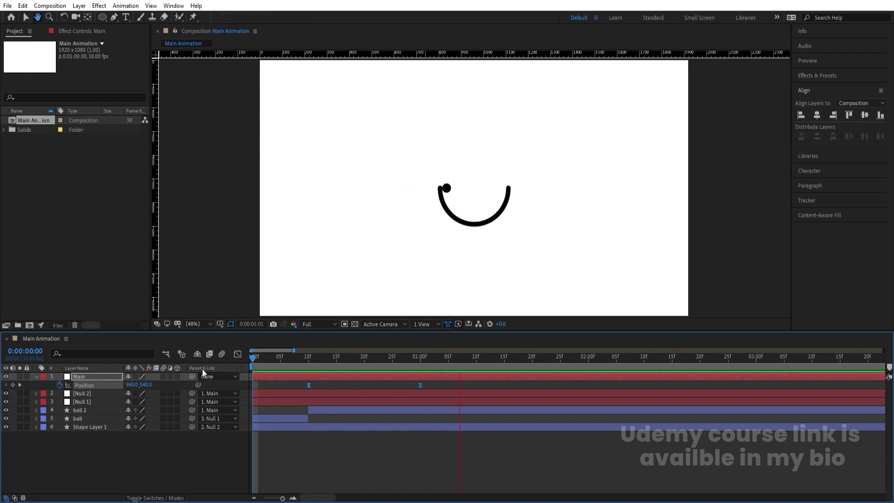
pyautogui.press('space')
# End the work area at the one-second mark and select all six layers.
pyautogui.click(421, 359)
pyautogui.press('space')
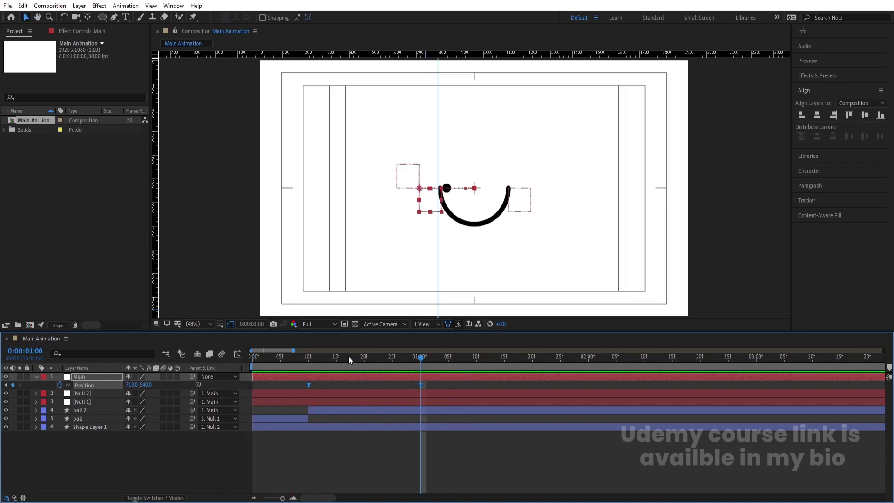
pyautogui.press('space')
pyautogui.press('n')
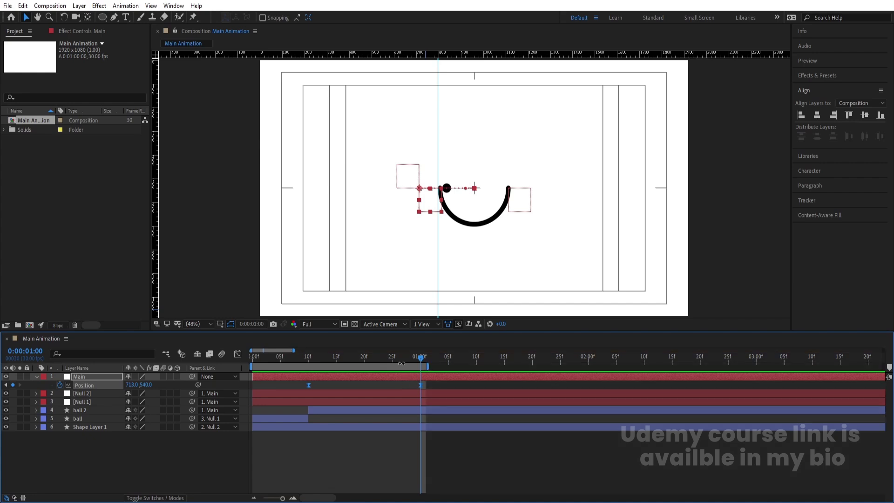
pyautogui.moveTo(136, 456); pyautogui.dragTo(77, 375)
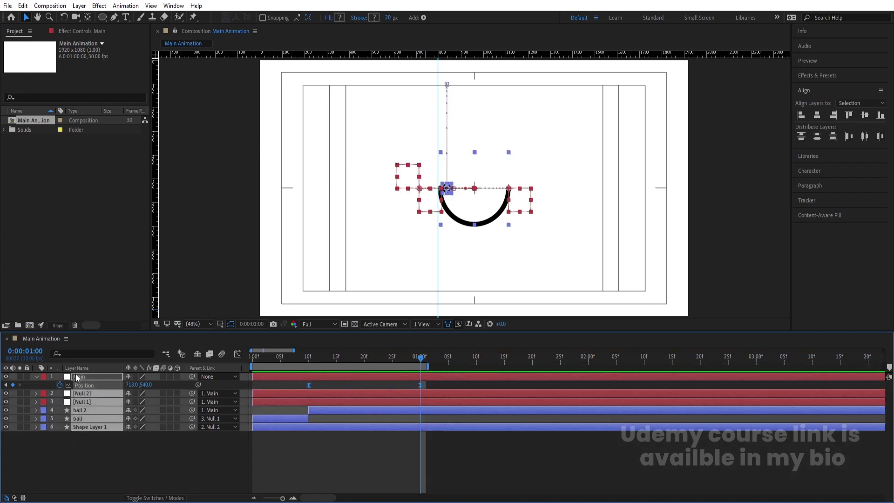
# Pre-compose the selected layers into a new comp named Animation.
pyautogui.hotkey('ctrl', 'shift', 'c')
pyautogui.write('Animation')
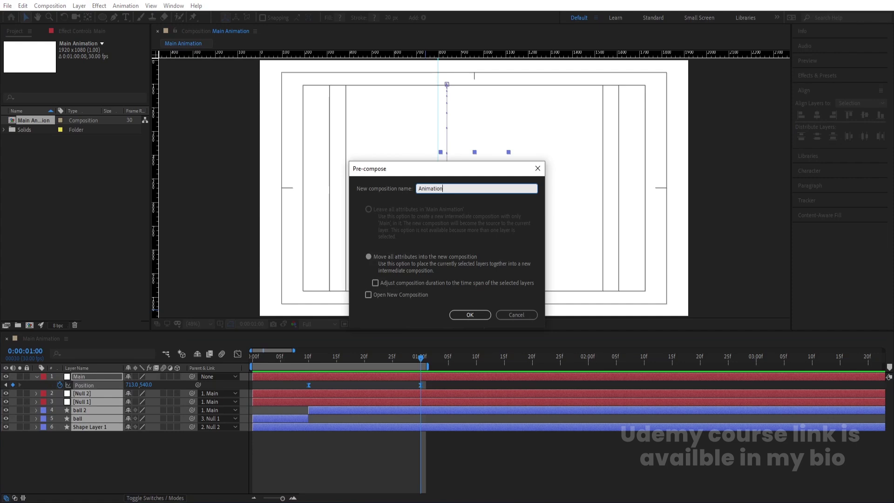
pyautogui.press('Return')
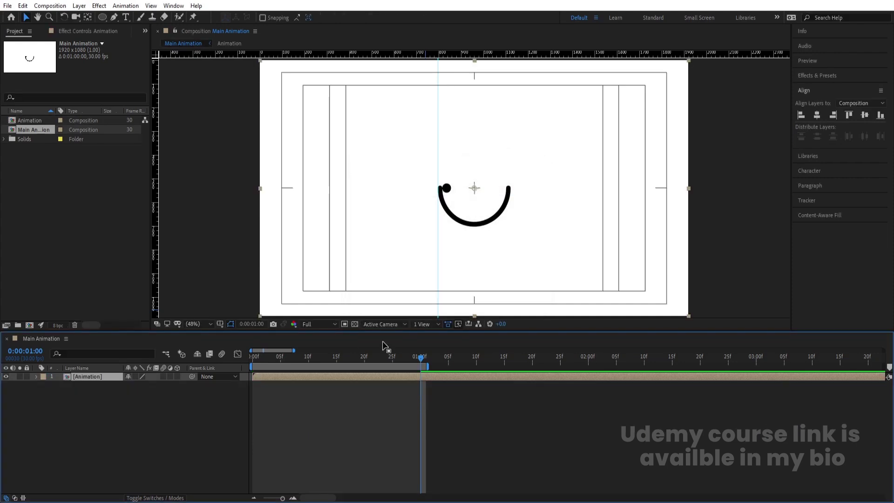
# Trim the Animation pre-comp to its one-second work area and return to Main Animation.
pyautogui.doubleClick(400, 377)
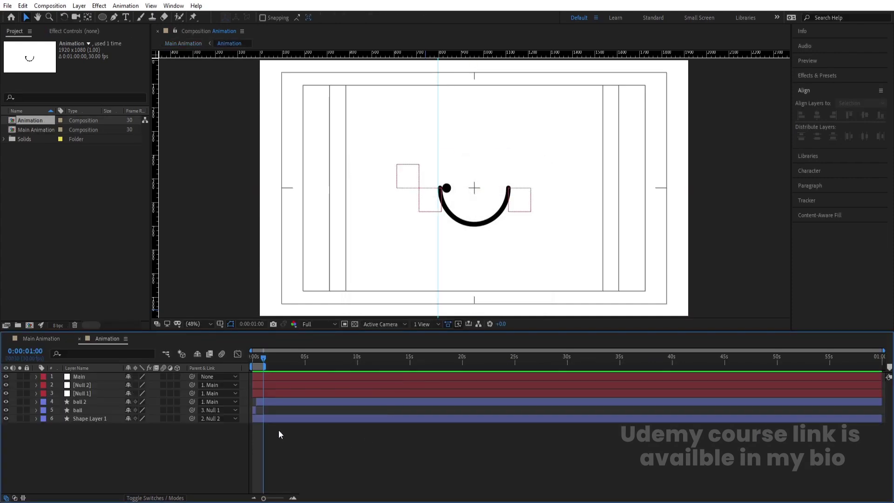
pyautogui.press(';')
pyautogui.rightClick(264, 366)
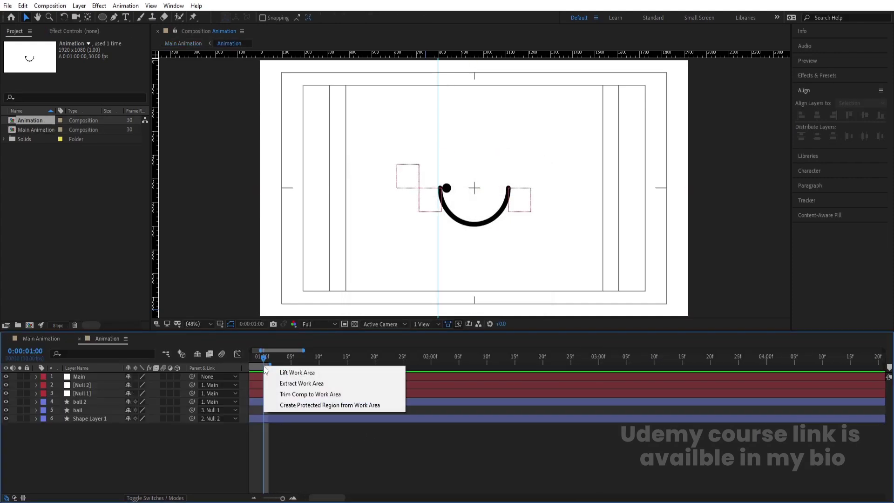
pyautogui.click(293, 394)
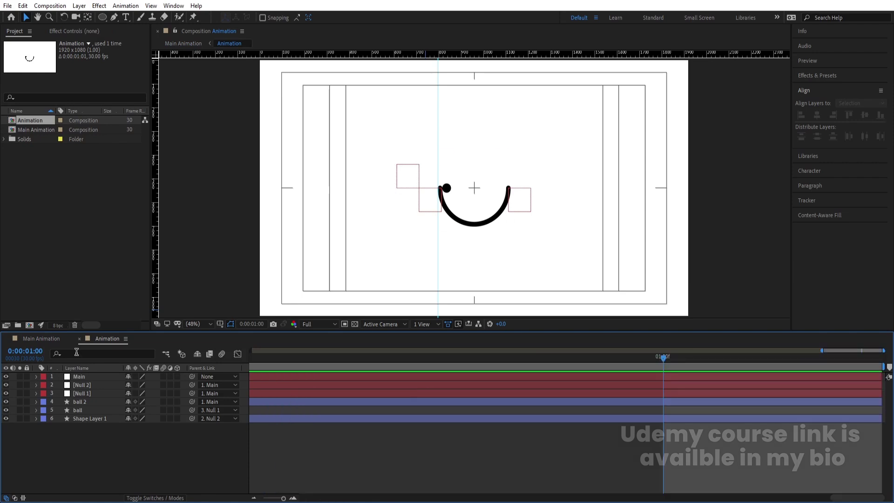
pyautogui.click(55, 340)
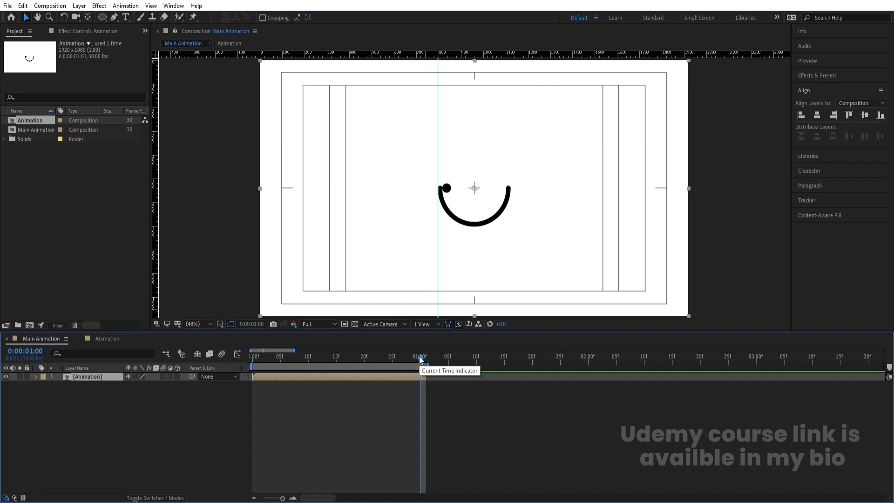
# Enable Time Remap on the Animation layer and delete its trailing keyframe.
pyautogui.hotkey('ctrl', 'alt', 't')
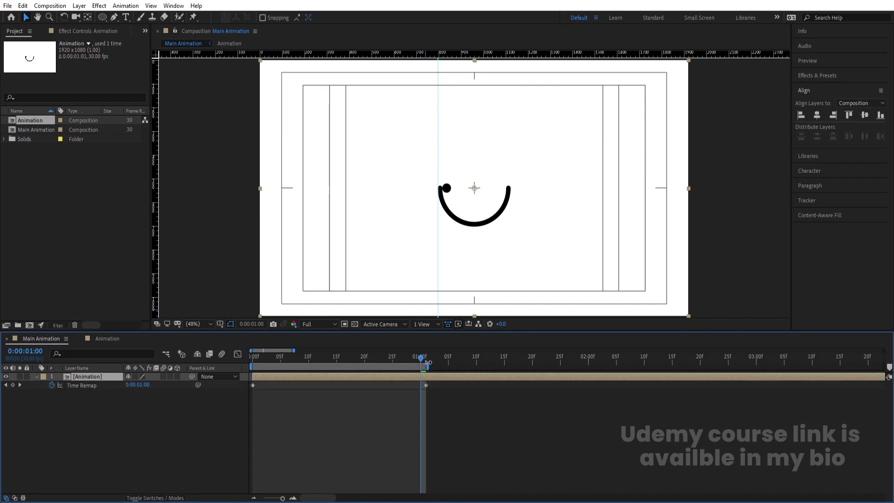
pyautogui.click(13, 385)
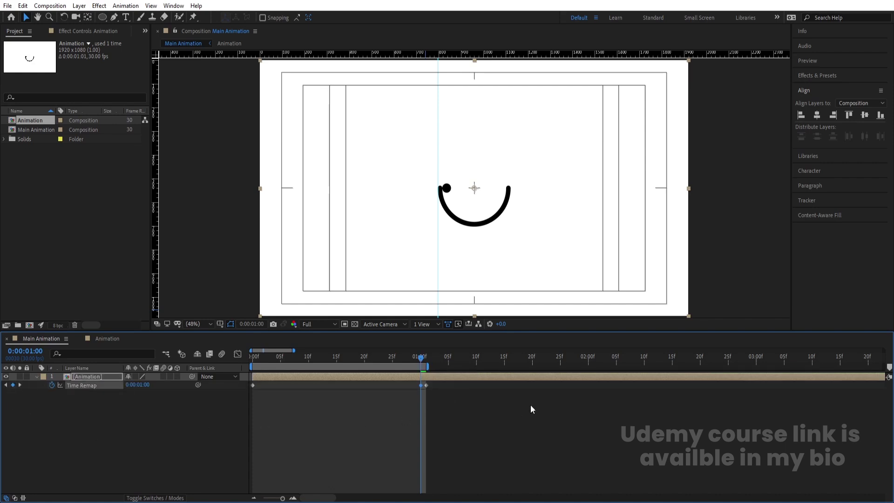
pyautogui.click(425, 385)
pyautogui.press('Delete')
# Add a loopOut() expression to the Time Remap property.
pyautogui.keyDown('alt'); pyautogui.click(51, 385); pyautogui.keyUp('alt')
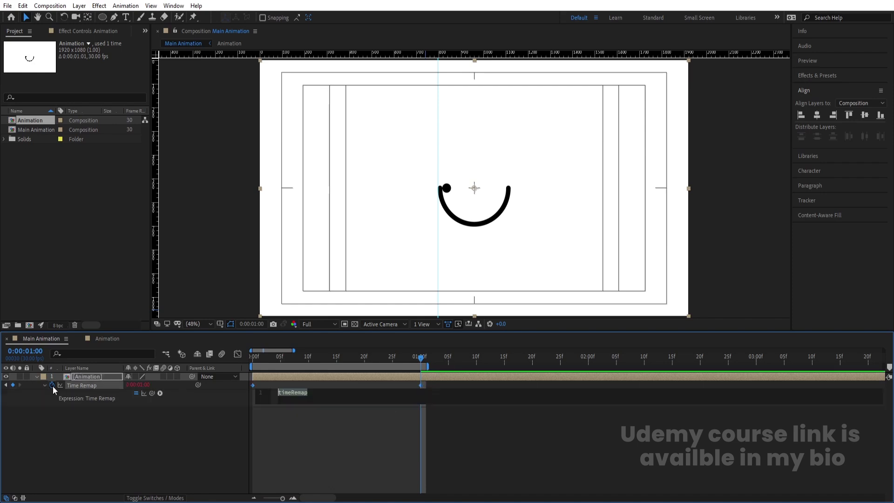
pyautogui.write('loop')
pyautogui.press('Down')
pyautogui.press('Down')
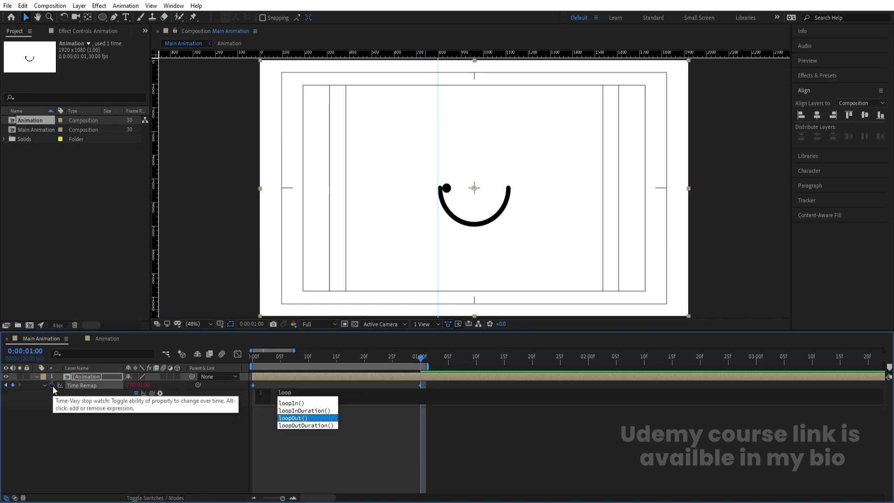
pyautogui.press('Return')
pyautogui.click(109, 451)
# Extend the work area across the whole timeline and preview the looping cycle.
pyautogui.press('-')
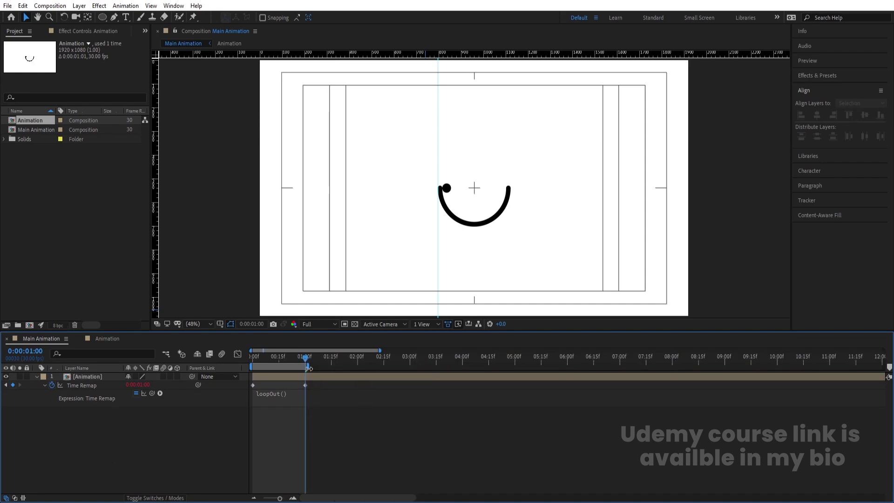
pyautogui.moveTo(309, 366); pyautogui.dragTo(884, 366)
pyautogui.press('Home')
pyautogui.press('space')
pyautogui.press('-')
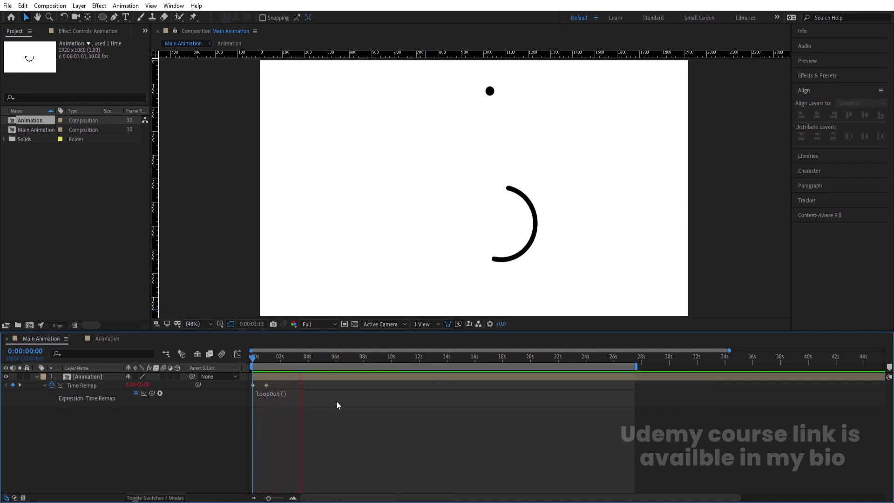
pyautogui.press('space')
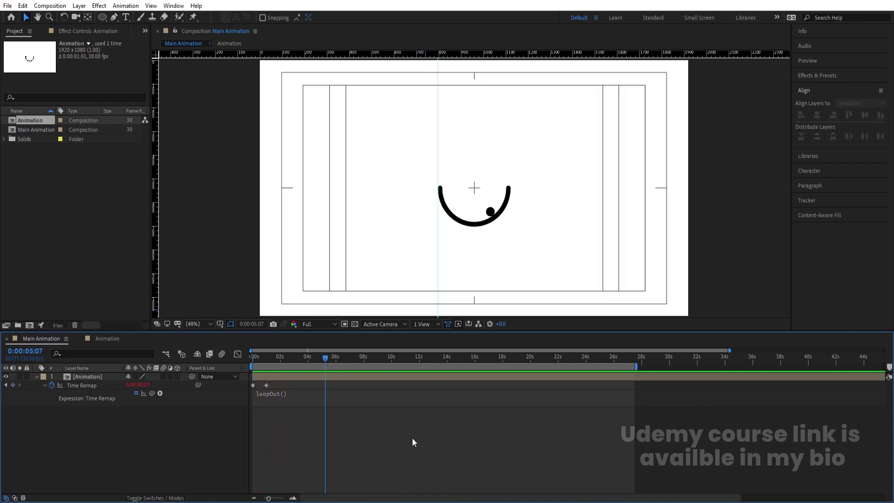
# Duplicate the arc shape layer in the Animation pre-comp and give the copy a white 10 px stroke.
pyautogui.doubleClick(78, 377)
pyautogui.click(88, 419)
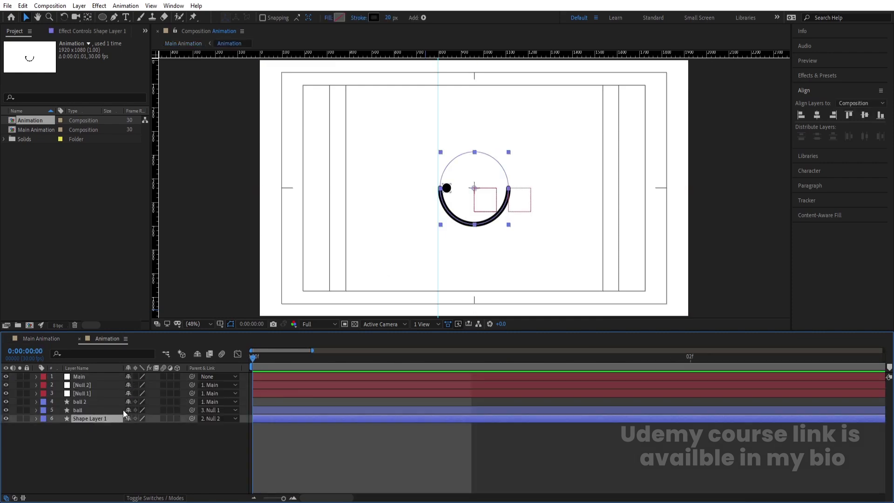
pyautogui.hotkey('ctrl', 'd')
pyautogui.click(373, 18)
pyautogui.click(365, 233)
pyautogui.click(535, 192)
pyautogui.click(391, 18)
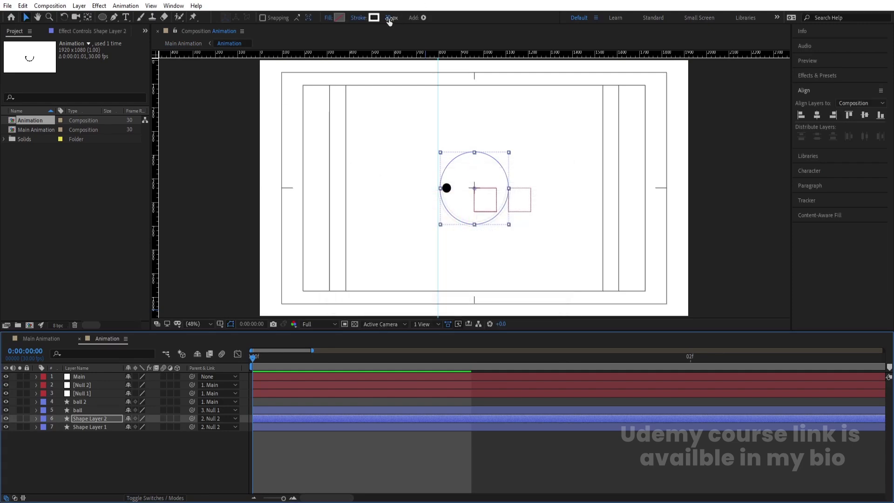
pyautogui.write('10')
pyautogui.press('Return')
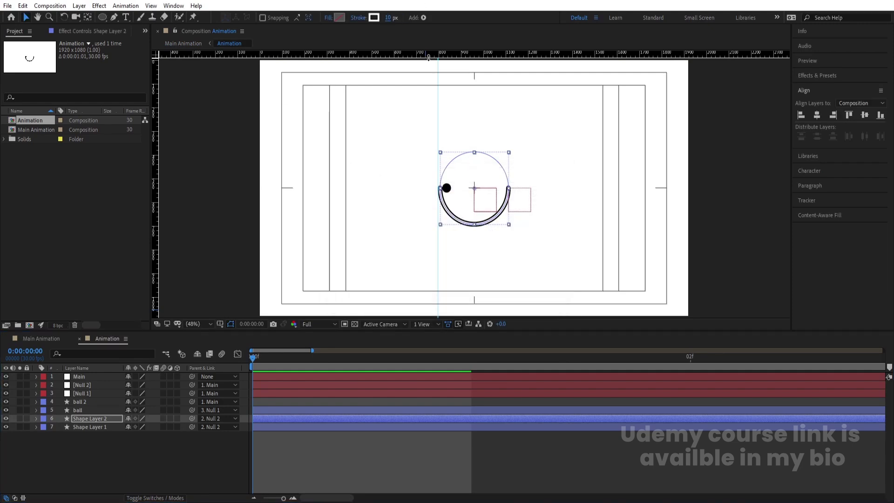
pyautogui.click(99, 449)
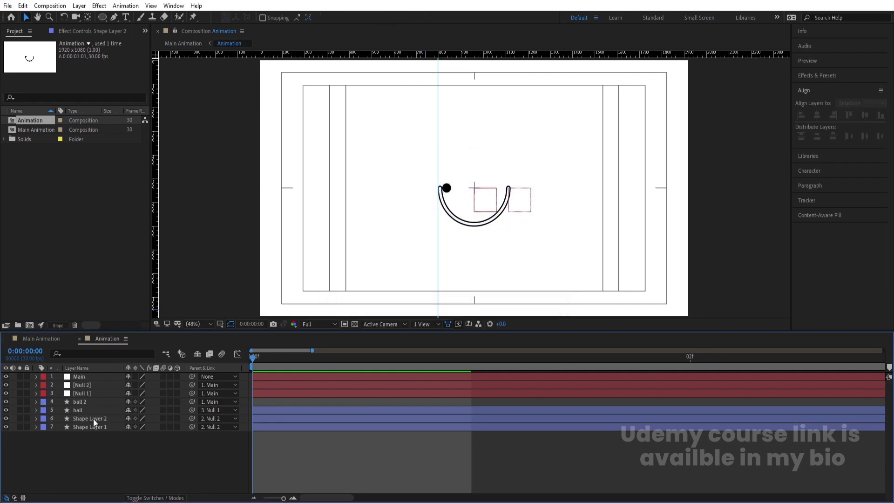
pyautogui.click(40, 339)
# Preview the outlined arc, then drag the Animation layer to the frame's left edge.
pyautogui.press('space')
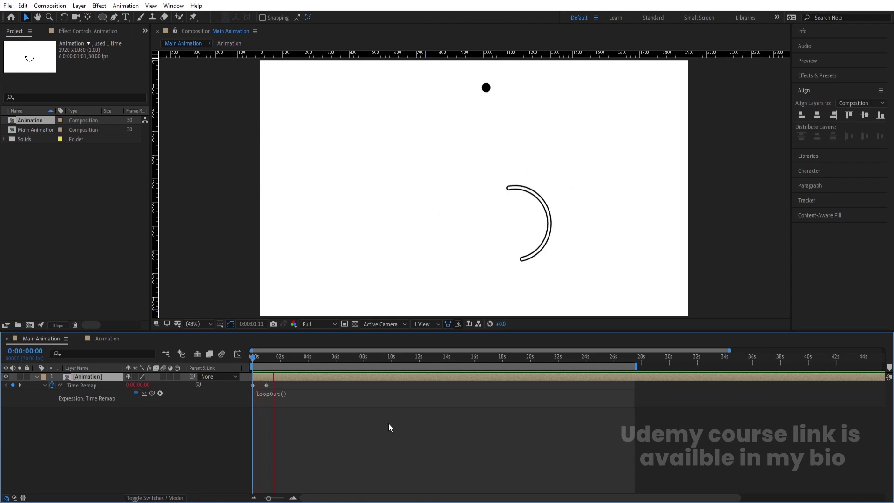
pyautogui.press('space')
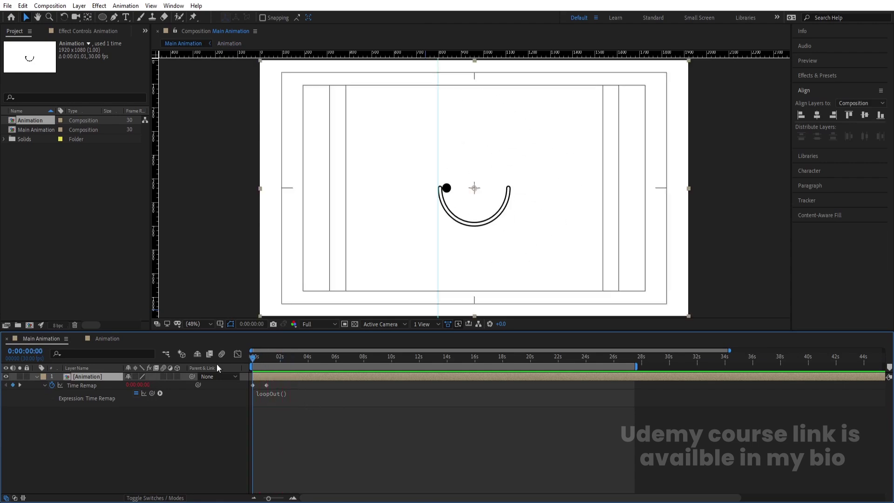
pyautogui.click(36, 377)
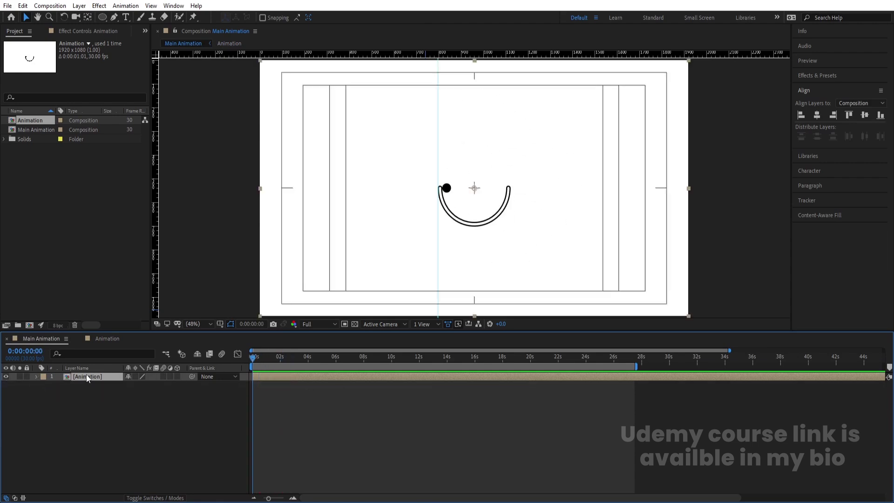
pyautogui.click(471, 209)
pyautogui.moveTo(471, 210); pyautogui.dragTo(296, 206)
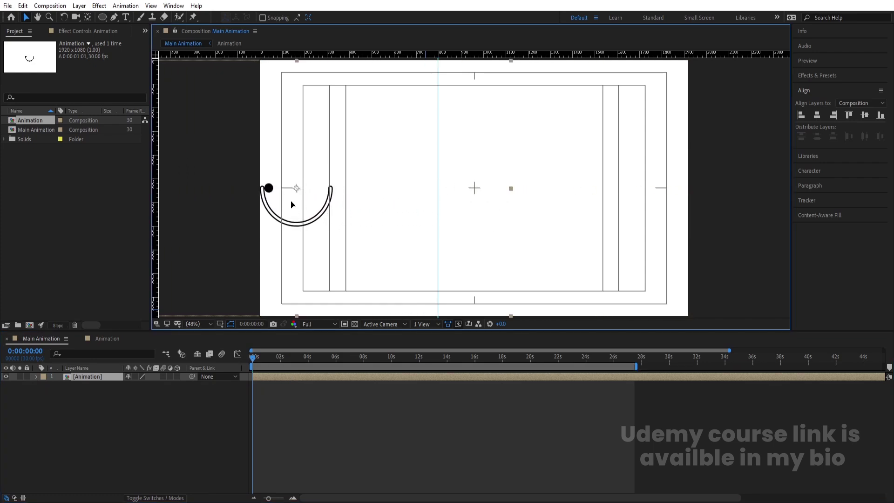
pyautogui.hotkey('ctrl', 'd')
# Flip the copied arc to Scale -100,100 and place it right of the first arc.
pyautogui.press('s')
pyautogui.click(128, 385)
pyautogui.click(136, 385)
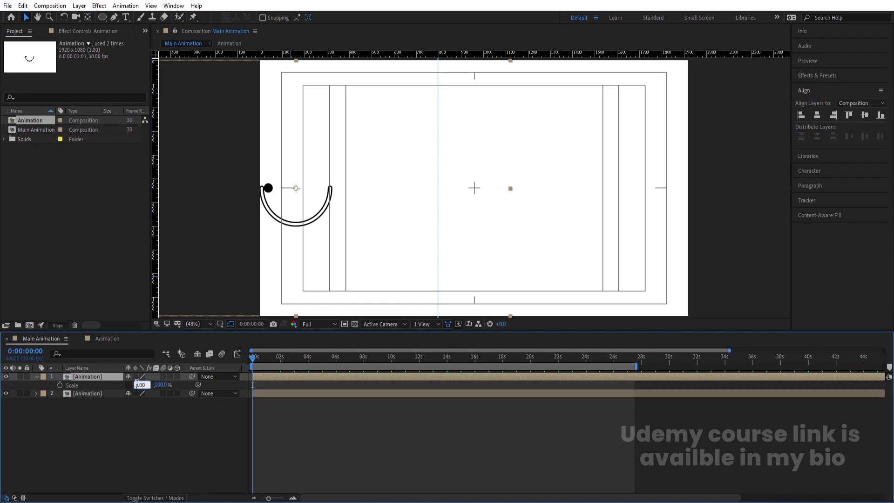
pyautogui.moveTo(299, 200); pyautogui.dragTo(339, 191)
pyautogui.scroll(3, 335, 205)
# Duplicate both arcs and position the pair to the right, forming a four-arc chain.
pyautogui.click(95, 409)
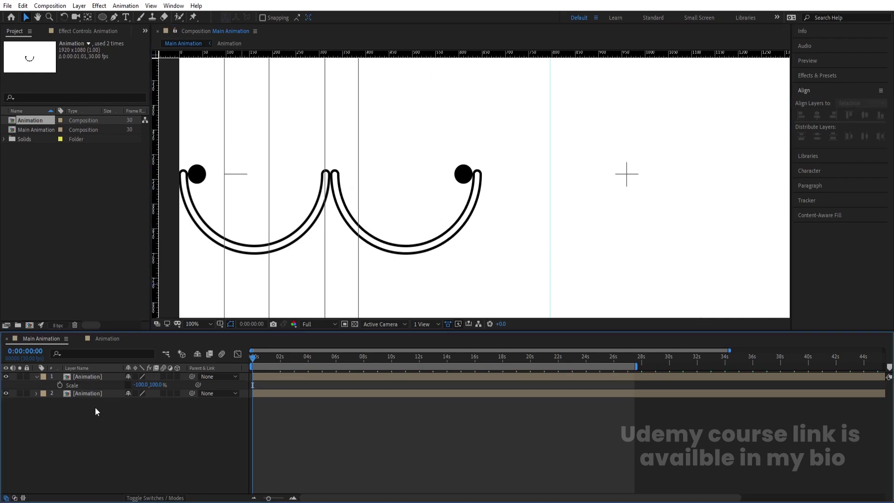
pyautogui.hotkey('ctrl', 'a')
pyautogui.hotkey('ctrl', 'd')
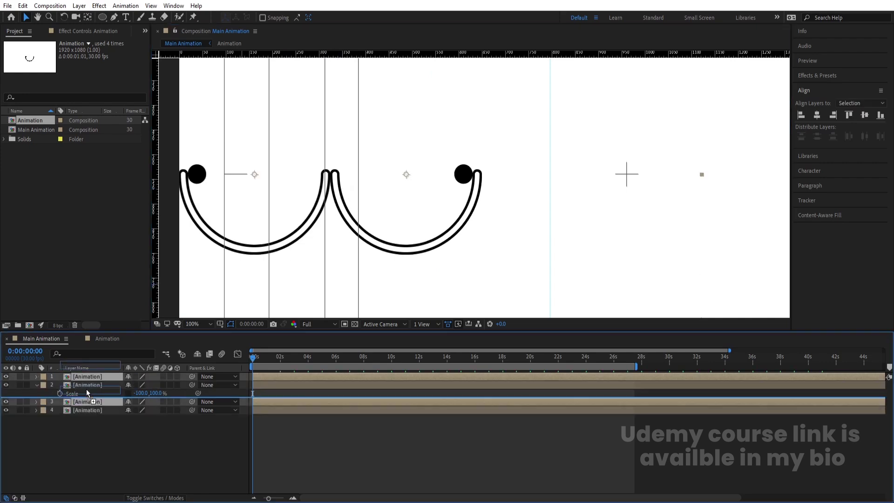
pyautogui.moveTo(194, 177); pyautogui.dragTo(498, 180)
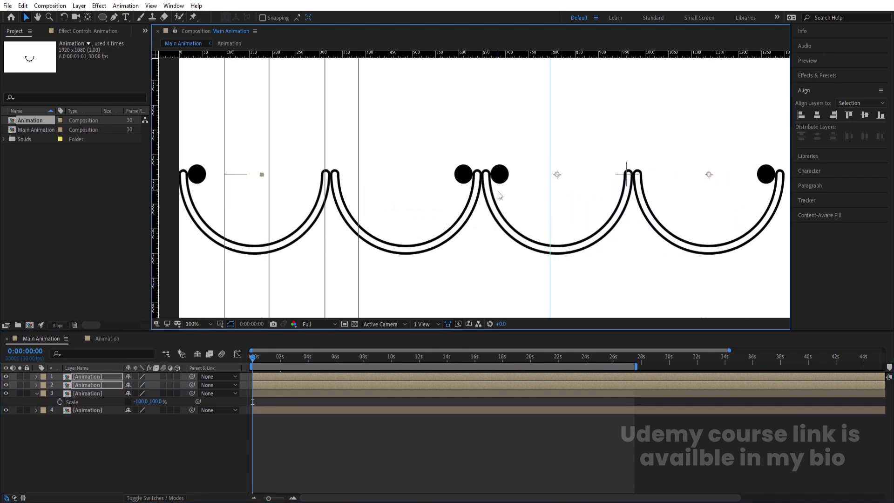
pyautogui.press('Right')
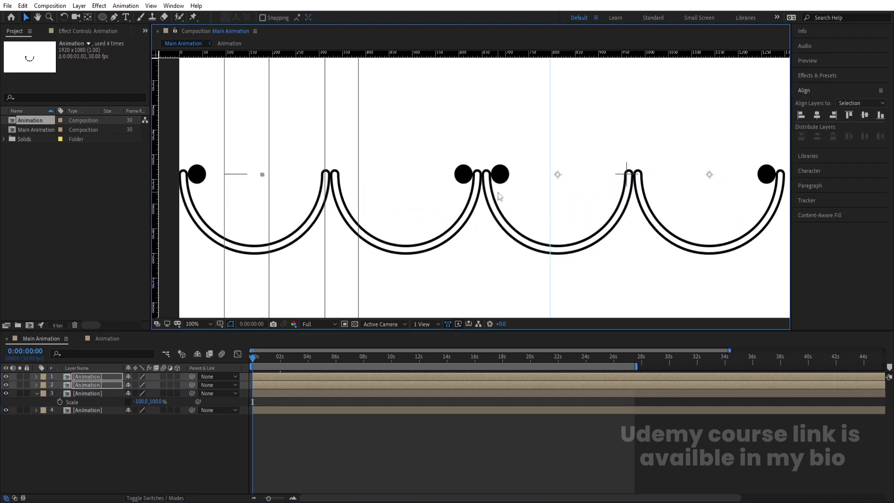
pyautogui.scroll(-1, 477, 228)
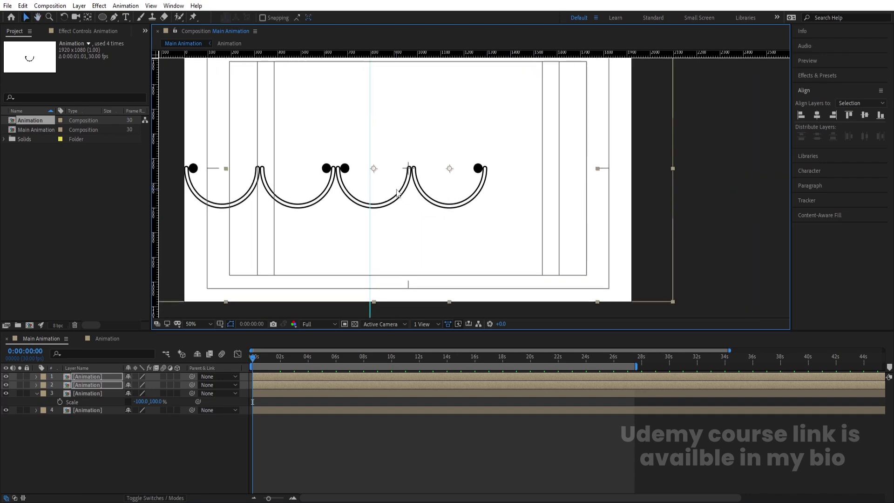
# Duplicate the two arc layers, reorder the copy, and drag the new arcs right to extend the chain.
pyautogui.hotkey('ctrl', 'd')
pyautogui.moveTo(97, 393); pyautogui.dragTo(91, 385)
pyautogui.moveTo(350, 173); pyautogui.dragTo(499, 174)
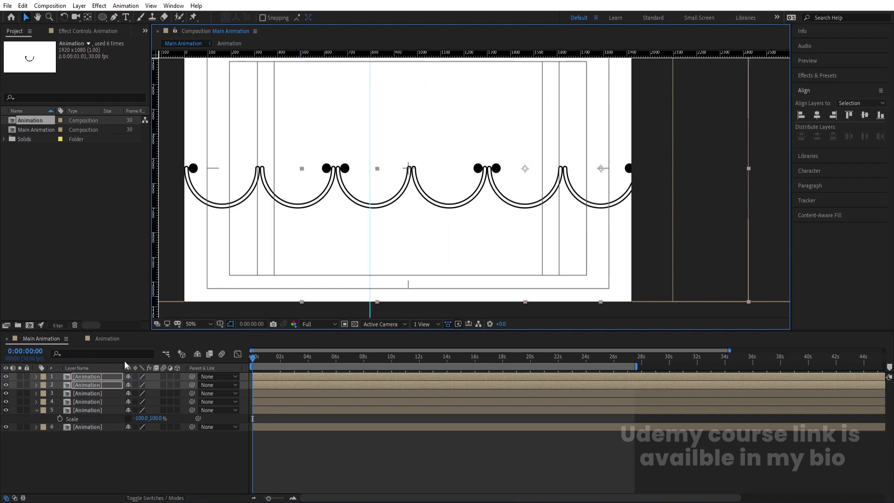
# Nudge all six arc layers into even positions, fit the frame in the viewer, and preview.
pyautogui.moveTo(111, 451); pyautogui.dragTo(93, 379)
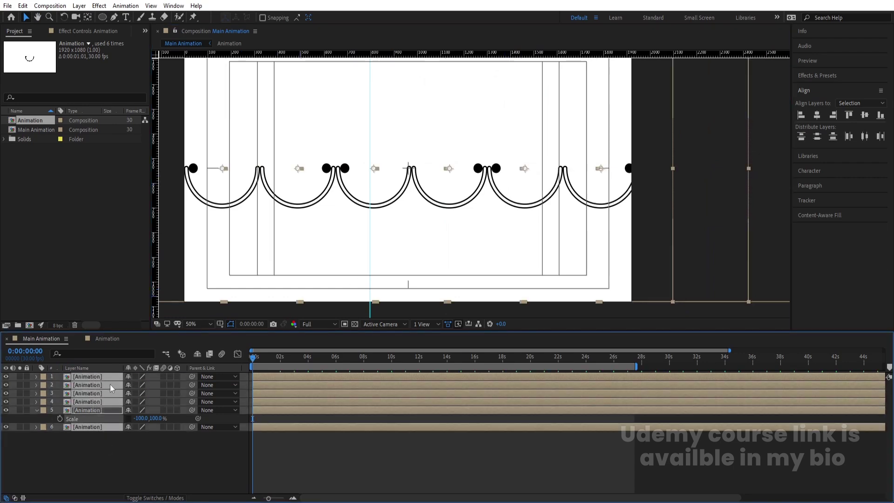
pyautogui.press('Left')
pyautogui.press('Left')
pyautogui.press('Left')
pyautogui.press('Left')
pyautogui.press('Left')
pyautogui.press('Left')
pyautogui.press('Left')
pyautogui.press('Left')
pyautogui.press('Left')
pyautogui.press('Left')
pyautogui.press('Left')
pyautogui.press('Left')
pyautogui.press('Left')
pyautogui.press('Left')
pyautogui.press('Left')
pyautogui.press('Left')
pyautogui.press('Left')
pyautogui.press('Left')
pyautogui.press('Left')
pyautogui.press('Left')
pyautogui.press('Left')
pyautogui.press('Right')
pyautogui.press('Right')
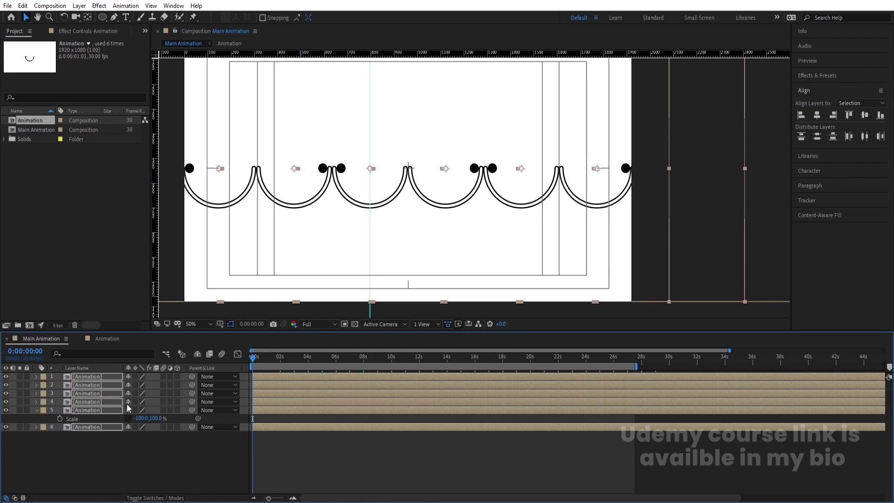
pyautogui.press('Right')
pyautogui.press('Right')
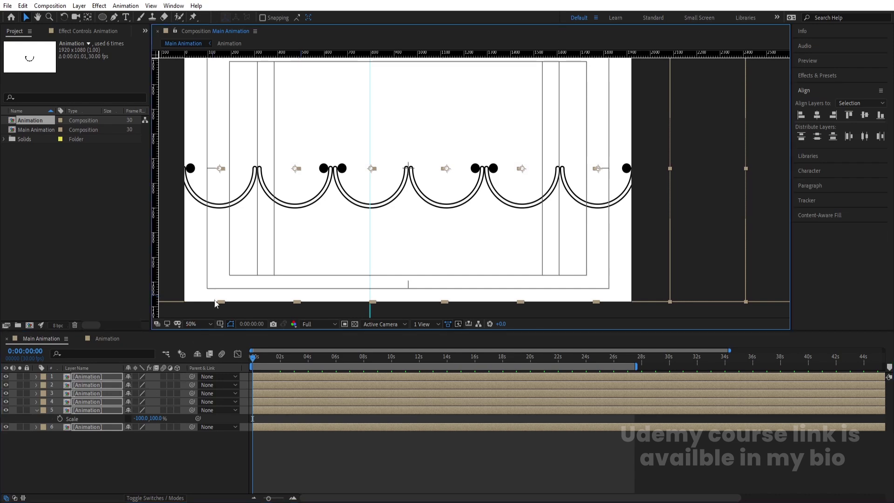
pyautogui.click(205, 326)
pyautogui.click(214, 160)
pyautogui.press('space')
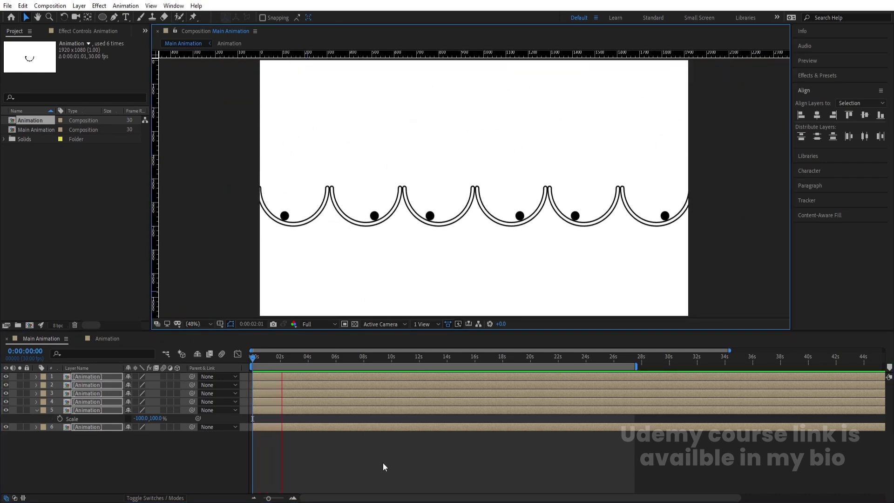
pyautogui.press('space')
pyautogui.click(255, 357)
pyautogui.moveTo(250, 356); pyautogui.dragTo(228, 359)
pyautogui.press('=')
pyautogui.press('=')
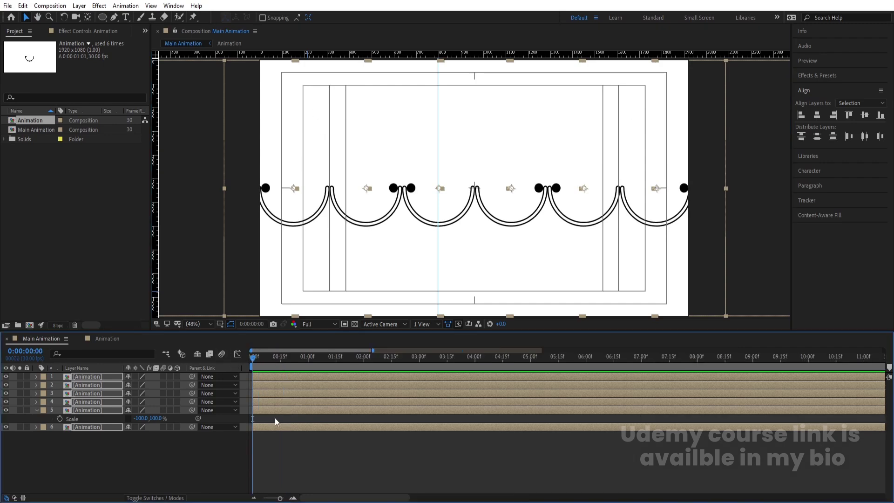
pyautogui.click(279, 449)
pyautogui.press('=')
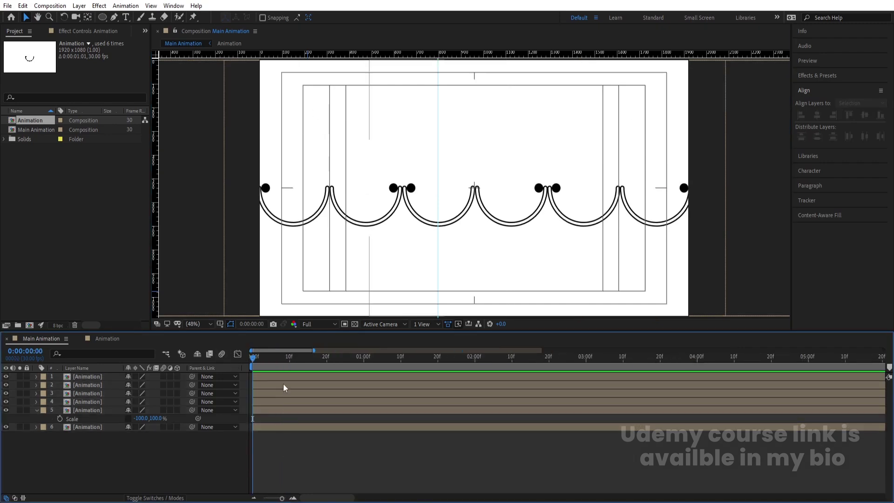
pyautogui.doubleClick(256, 426)
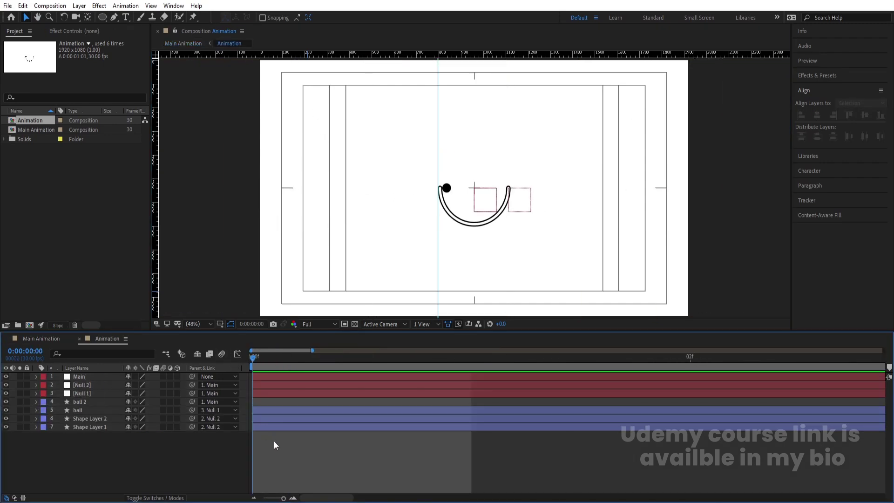
pyautogui.press('-')
pyautogui.press('-')
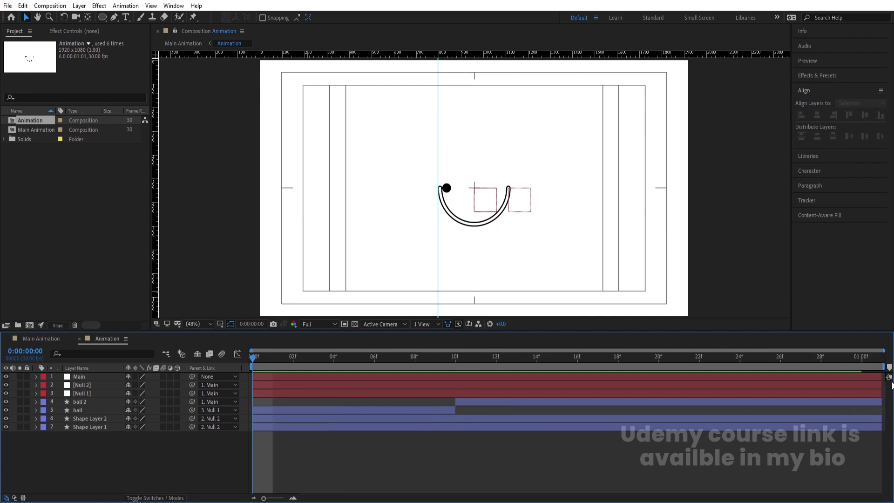
pyautogui.click(861, 356)
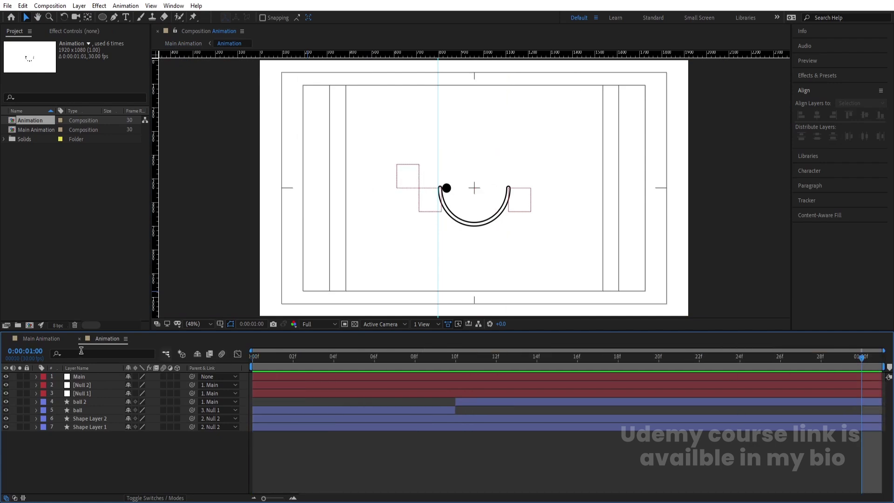
pyautogui.click(66, 341)
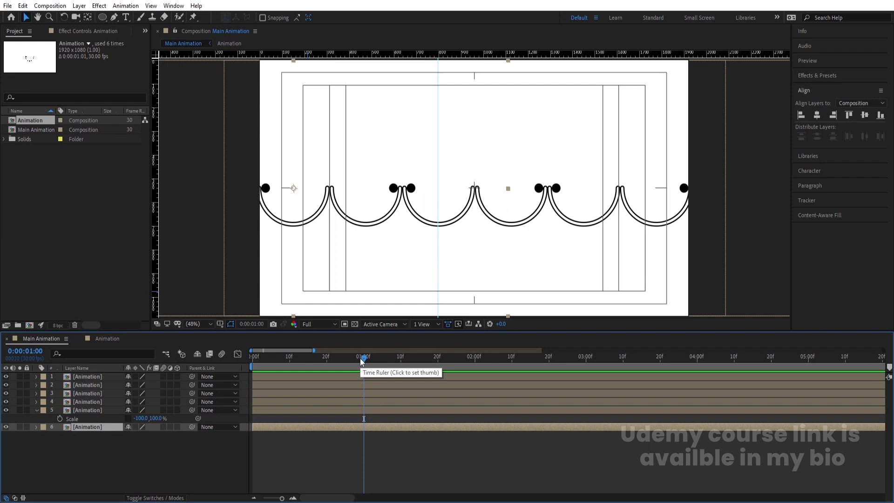
# End the preview range at one second, preview the chain from the start, and zoom the timeline.
pyautogui.press('n')
pyautogui.moveTo(361, 358); pyautogui.dragTo(251, 357)
pyautogui.press('space')
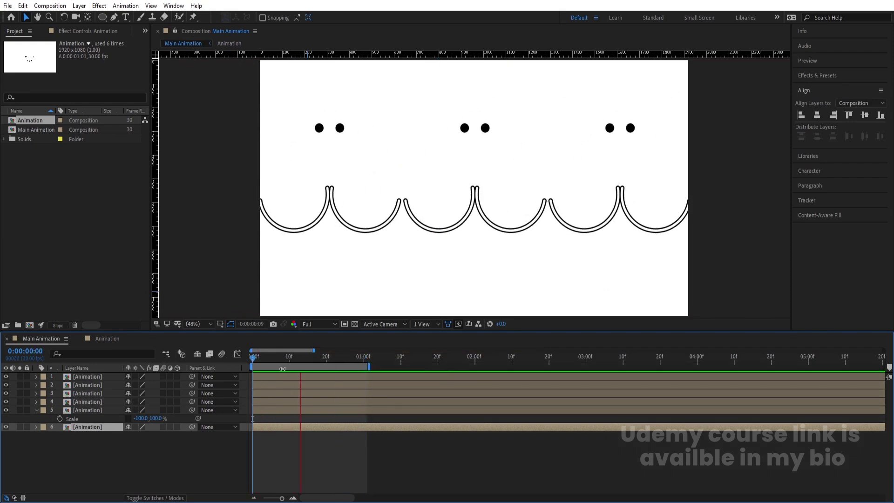
pyautogui.press('=')
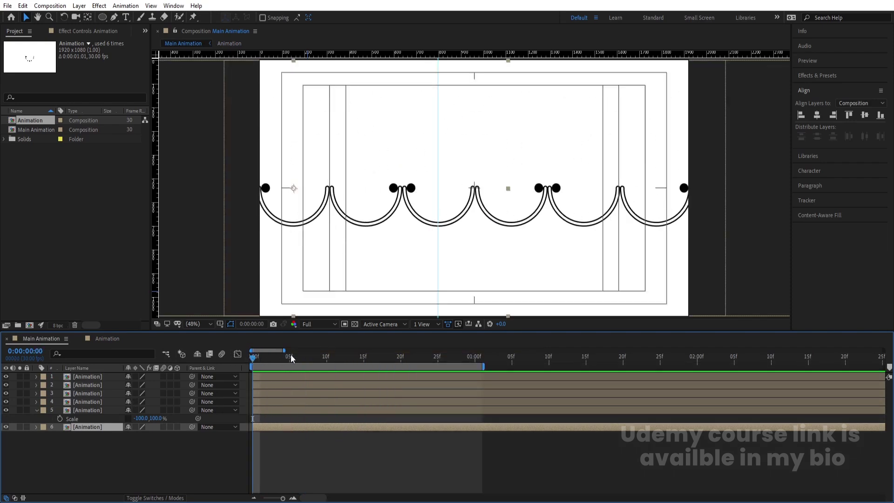
# Trim arc layers 5, 4 and 3 to start at frames 5, 10 and 15.
pyautogui.click(290, 355)
pyautogui.click(285, 410)
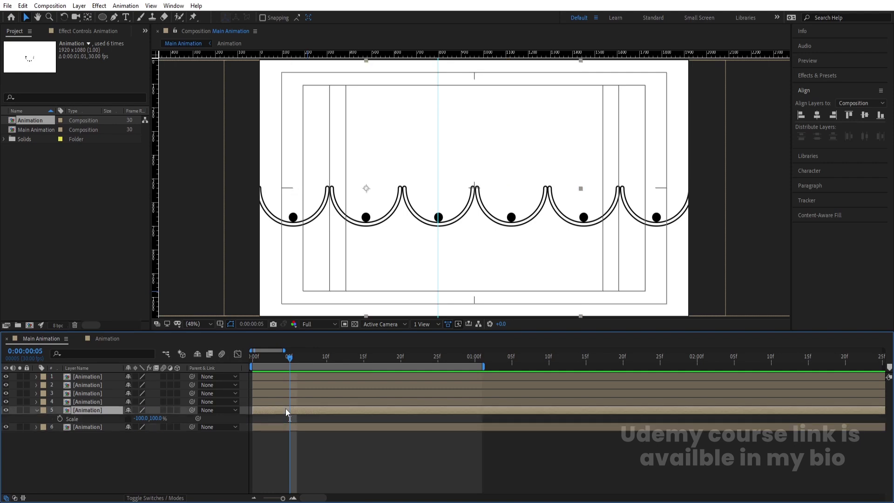
pyautogui.press('[')
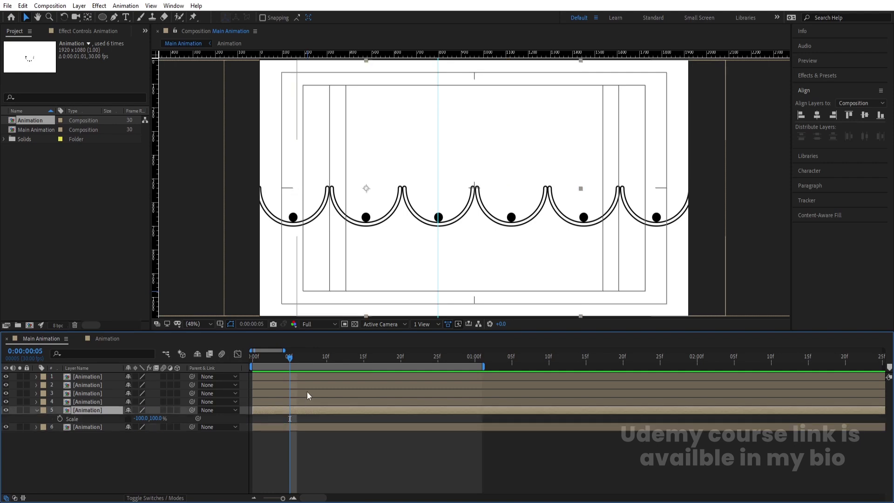
pyautogui.click(326, 357)
pyautogui.click(325, 403)
pyautogui.press('[')
pyautogui.click(364, 356)
pyautogui.click(363, 394)
pyautogui.press('[')
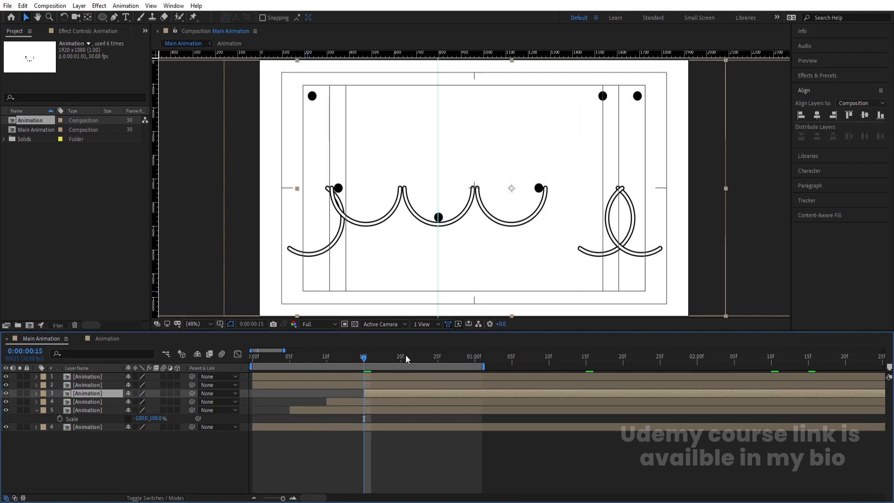
# Trim arc layers 2 and 1 to start at frames 20 and 25.
pyautogui.click(401, 357)
pyautogui.click(403, 385)
pyautogui.press('[')
pyautogui.click(437, 356)
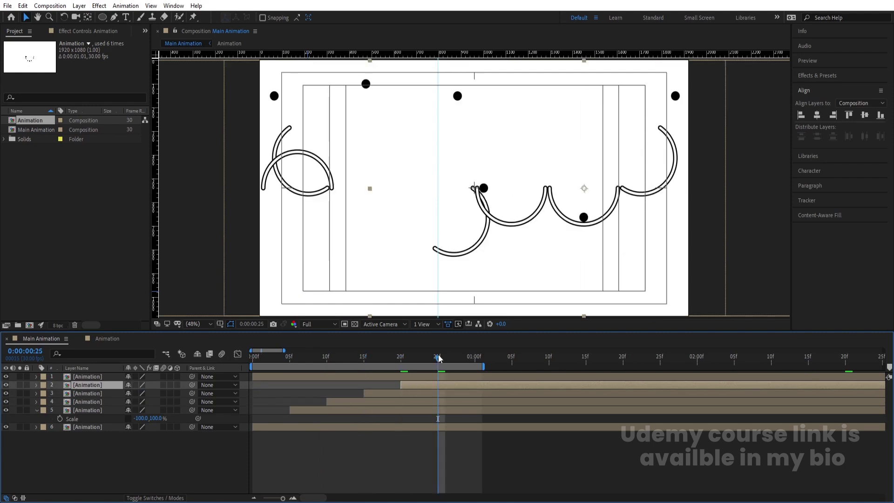
pyautogui.click(437, 376)
pyautogui.press('[')
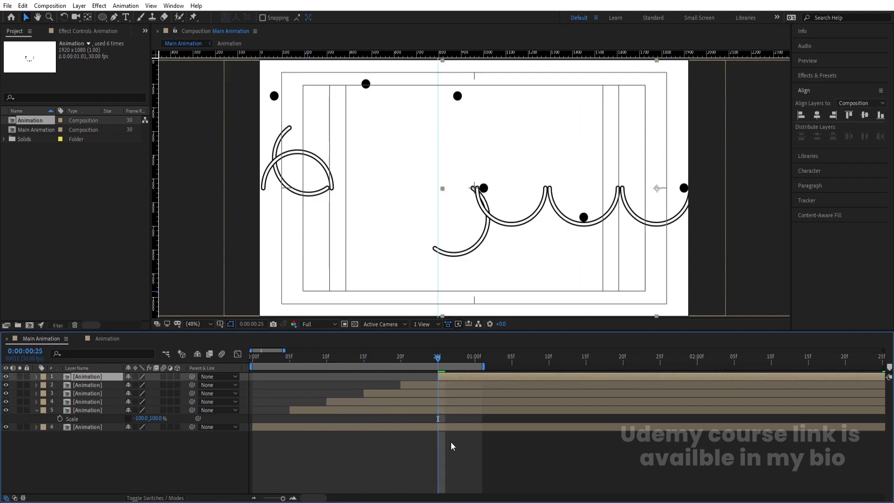
# Shift all staggered arc layers to begin at frame 0 and preview the wave.
pyautogui.hotkey('ctrl', 'a')
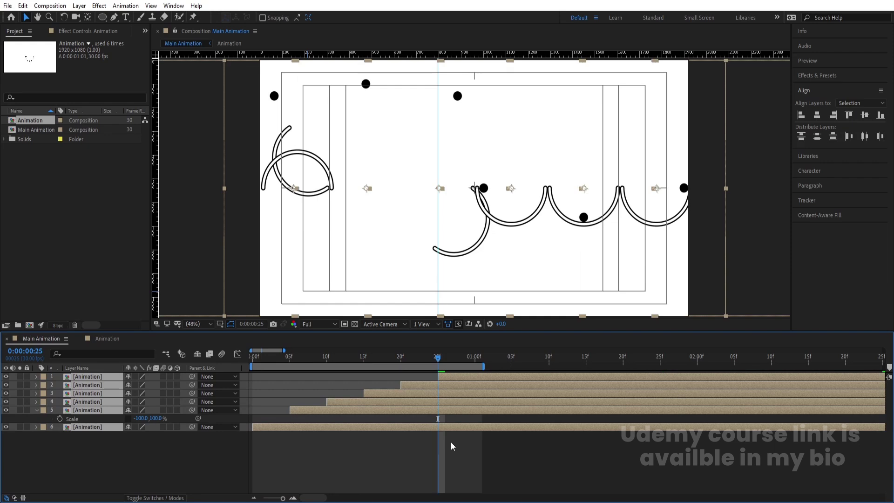
pyautogui.press('[')
pyautogui.press('Home')
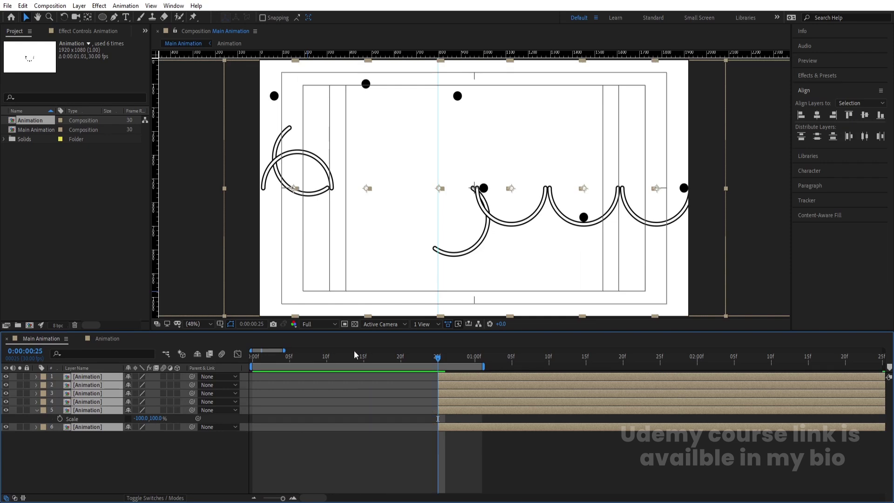
pyautogui.press('[')
pyautogui.press('space')
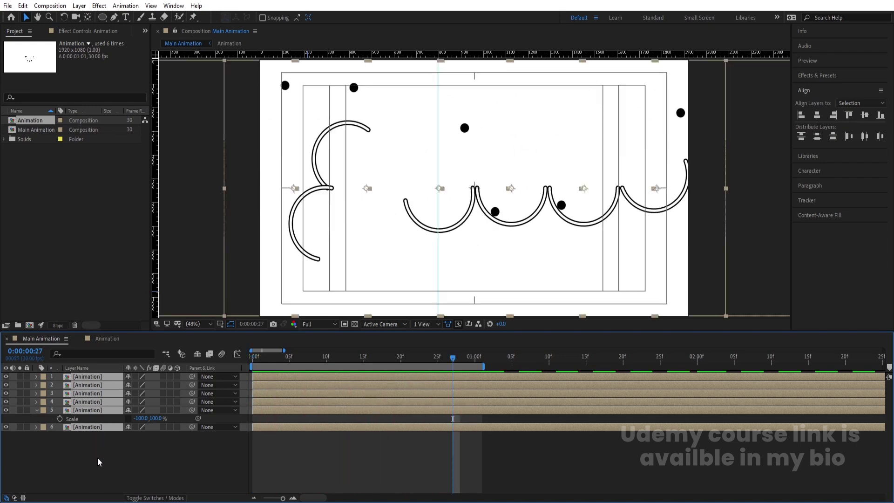
# Open the Animation precomp from layer 6 of Main Animation.
pyautogui.click(91, 425)
pyautogui.doubleClick(90, 425)
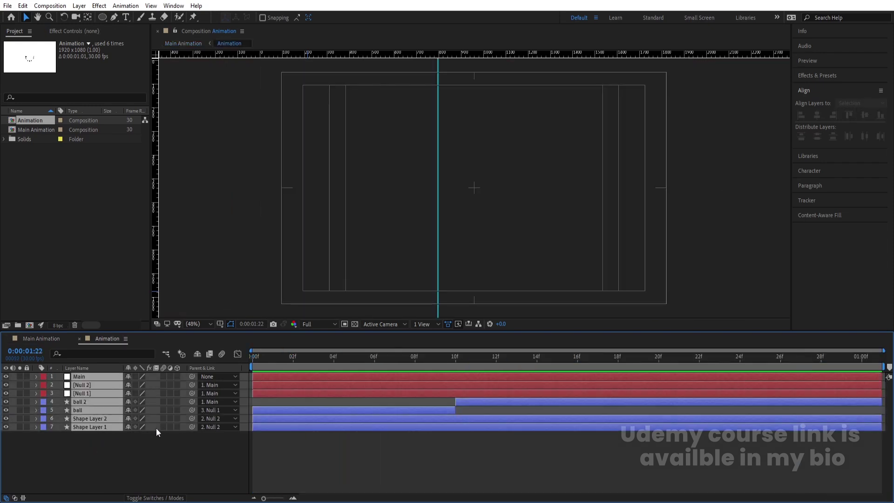
# Preview the motion-blurred wave in Main Animation from the start, then check the Animation composition.
pyautogui.click(41, 339)
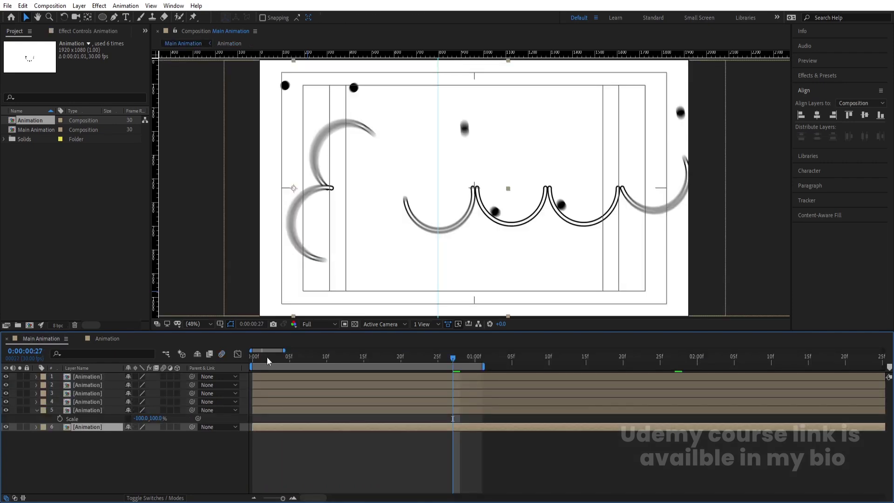
pyautogui.moveTo(267, 357); pyautogui.dragTo(197, 354)
pyautogui.press('space')
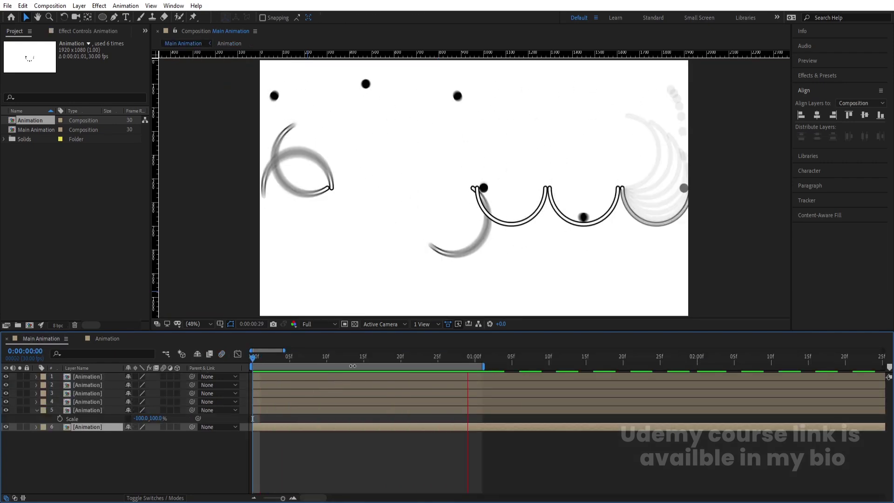
pyautogui.press('space')
pyautogui.click(106, 339)
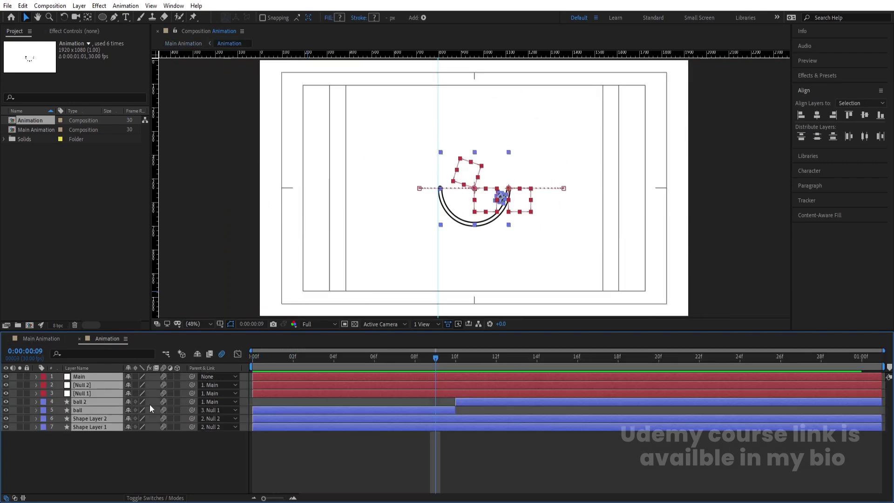
pyautogui.click(55, 340)
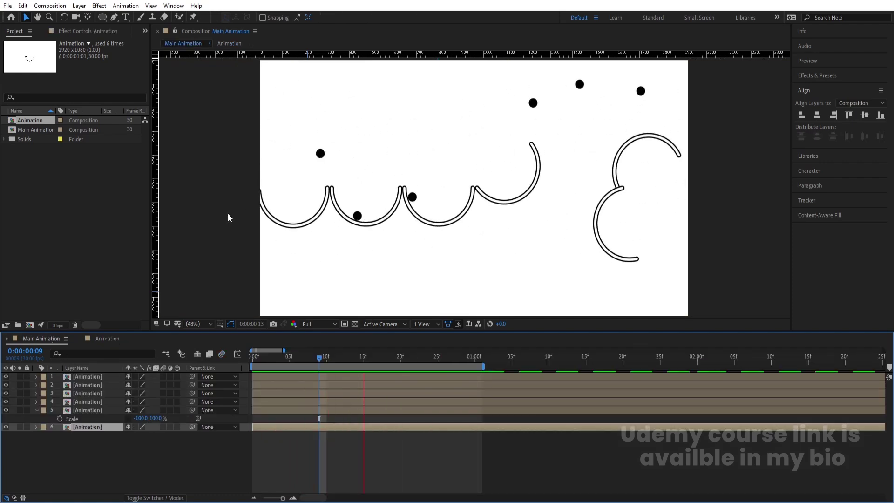